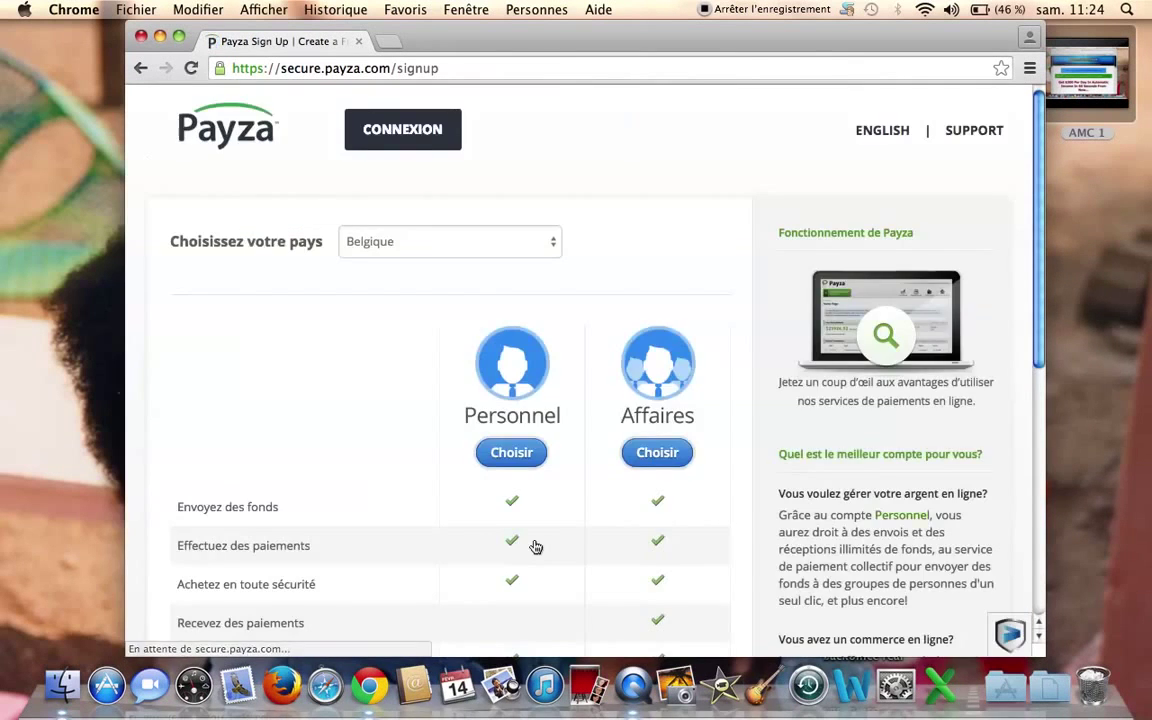
Start a sign-up by choosing Choisir under Personnel in the comparison table.
scroll(535, 547, "down", 5)
scroll(535, 547, "down", 1)
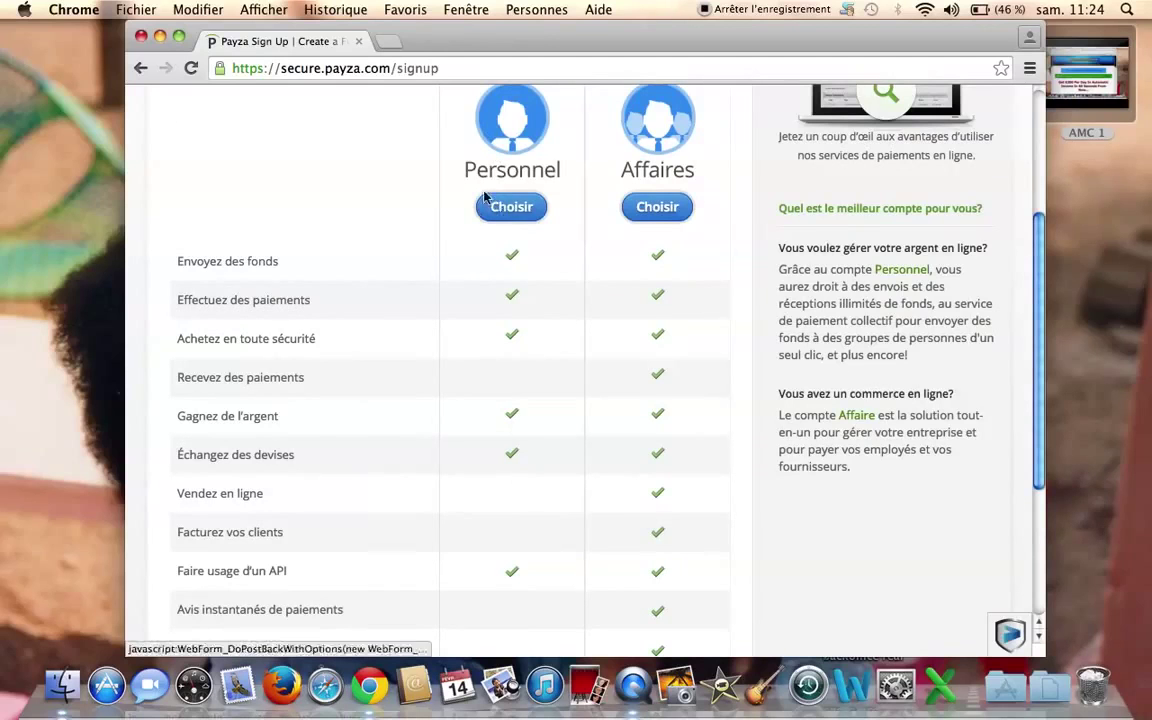
left_click(513, 208)
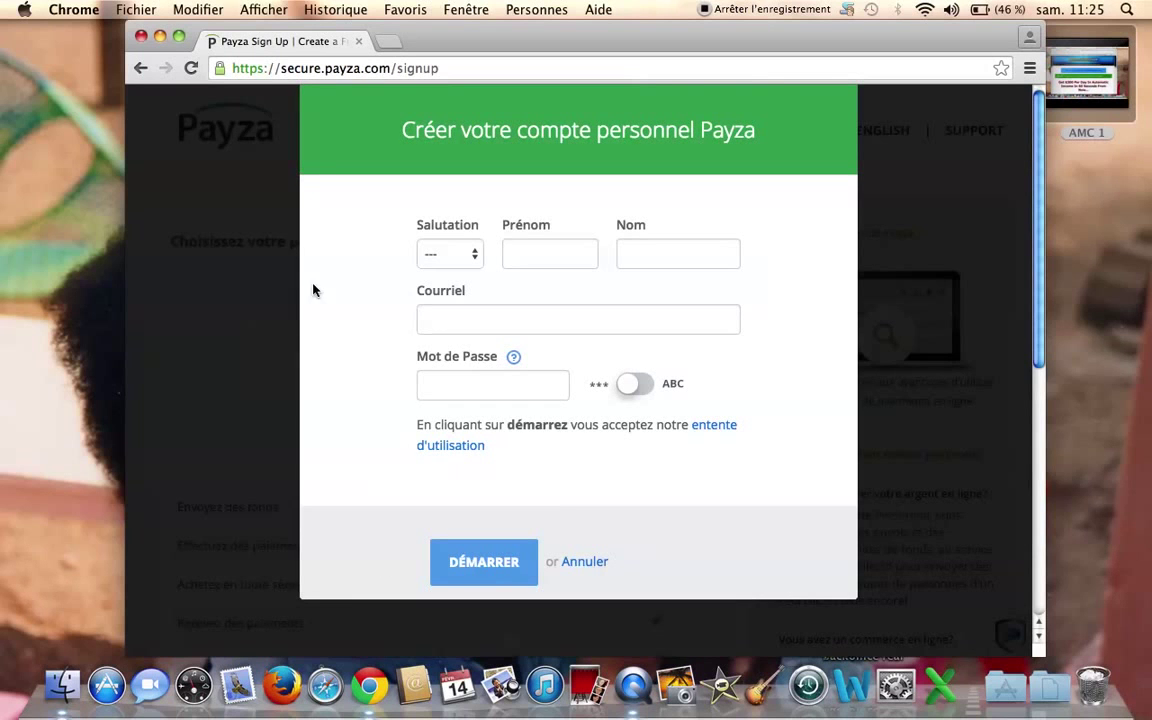
left_click(310, 72)
Go to payza.com and open the login page from the site menu.
type("payza.com")
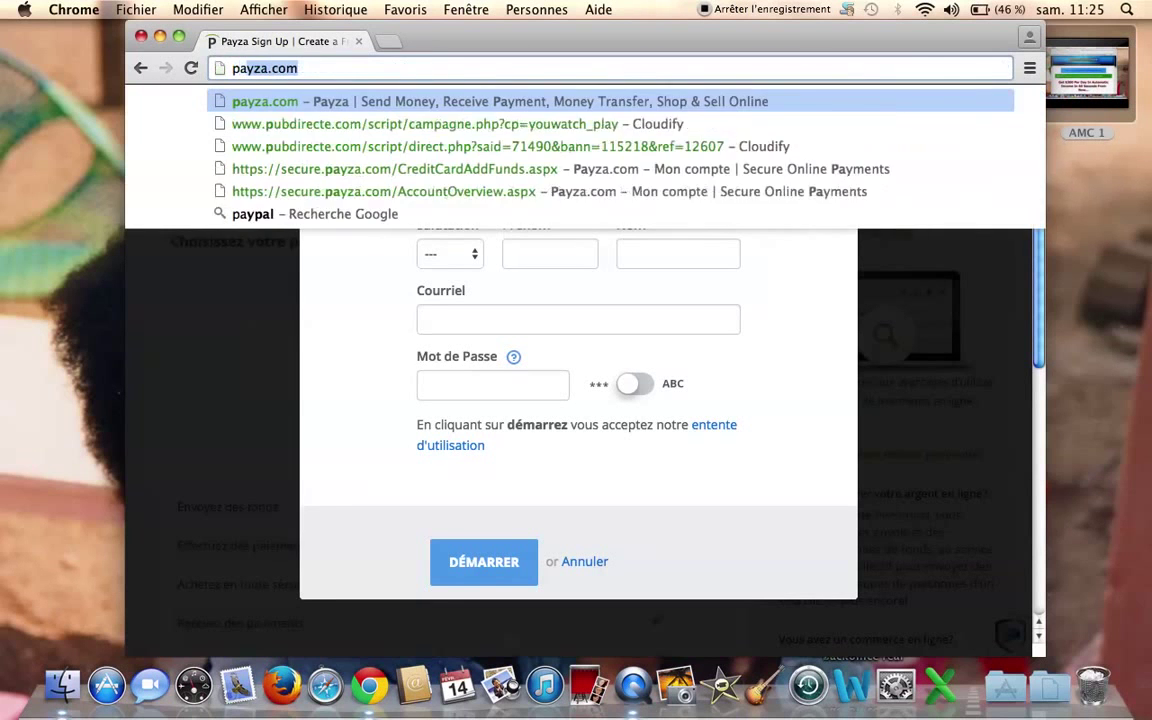
key("Return")
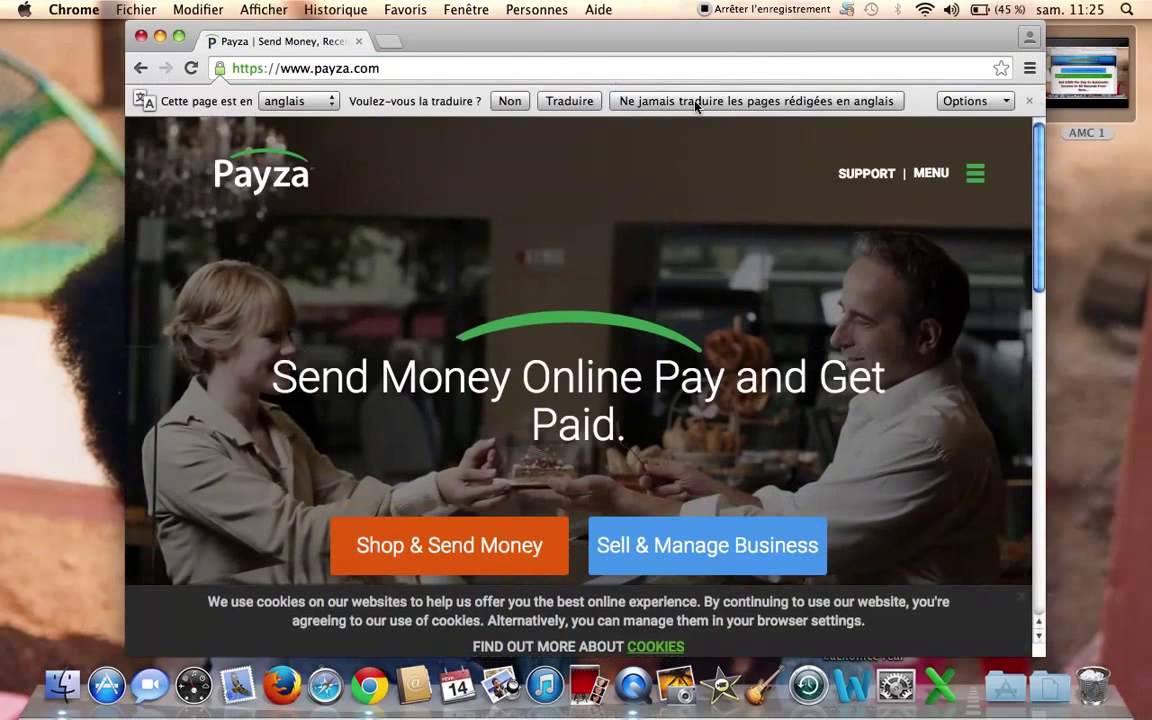
left_click(946, 190)
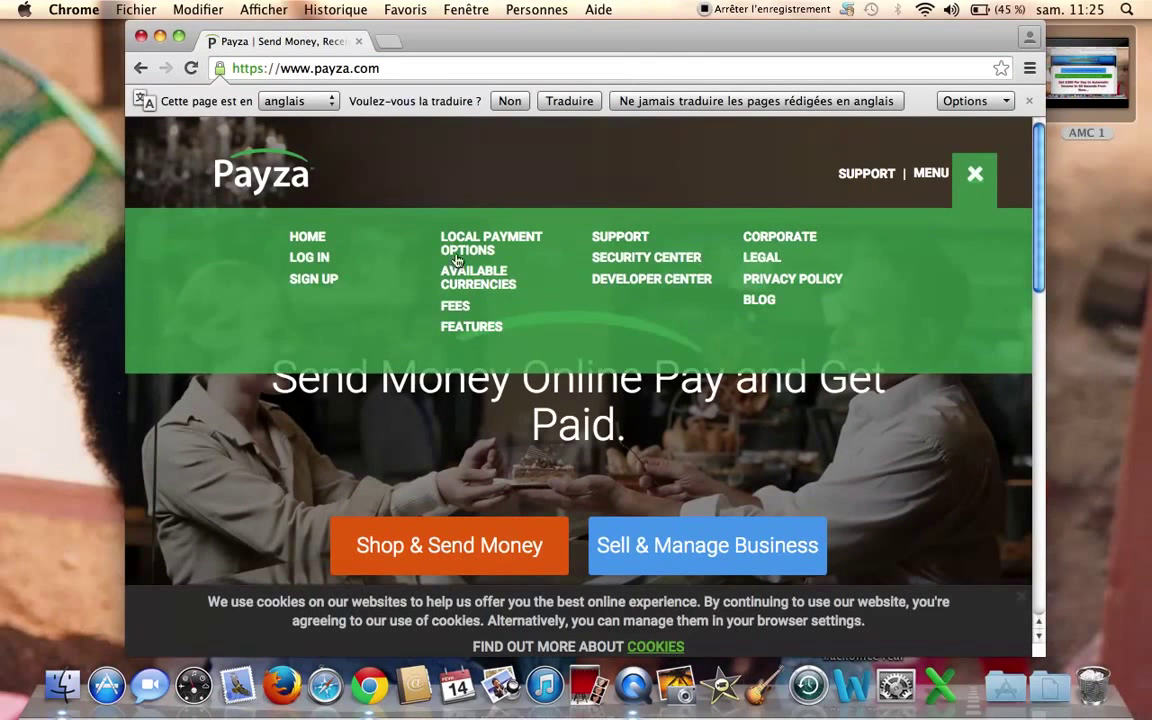
left_click(309, 257)
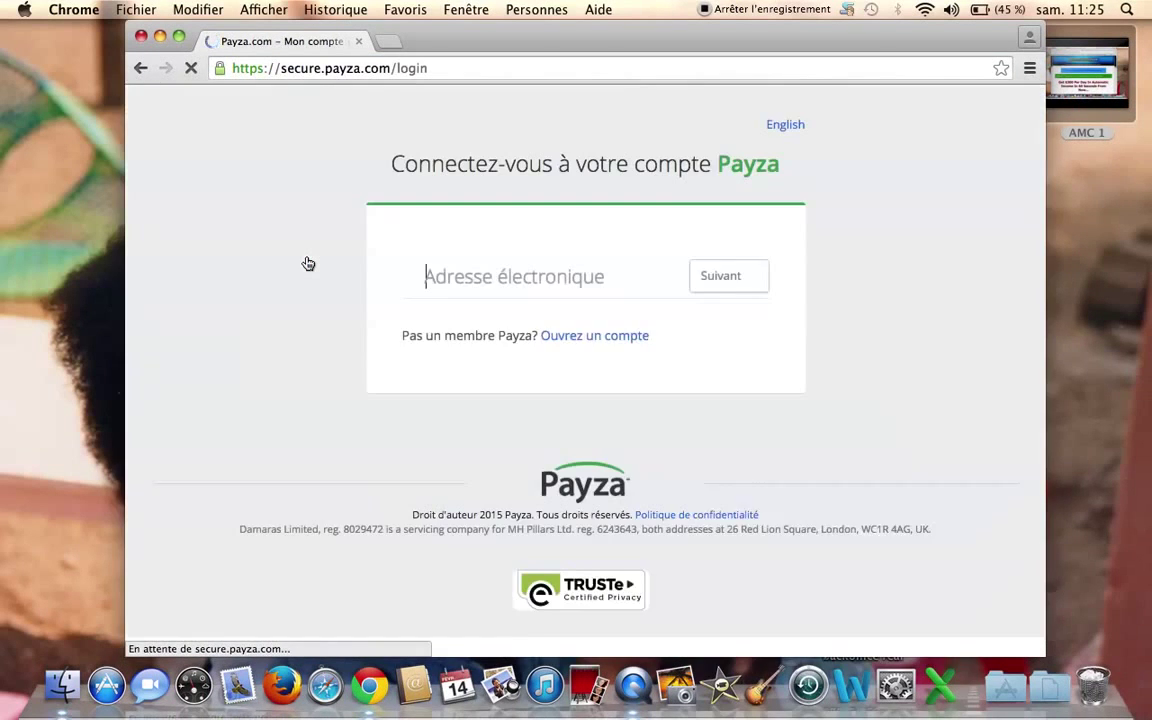
Sign in with the account's e-mail address and password.
left_click(425, 276)
type("vanden")
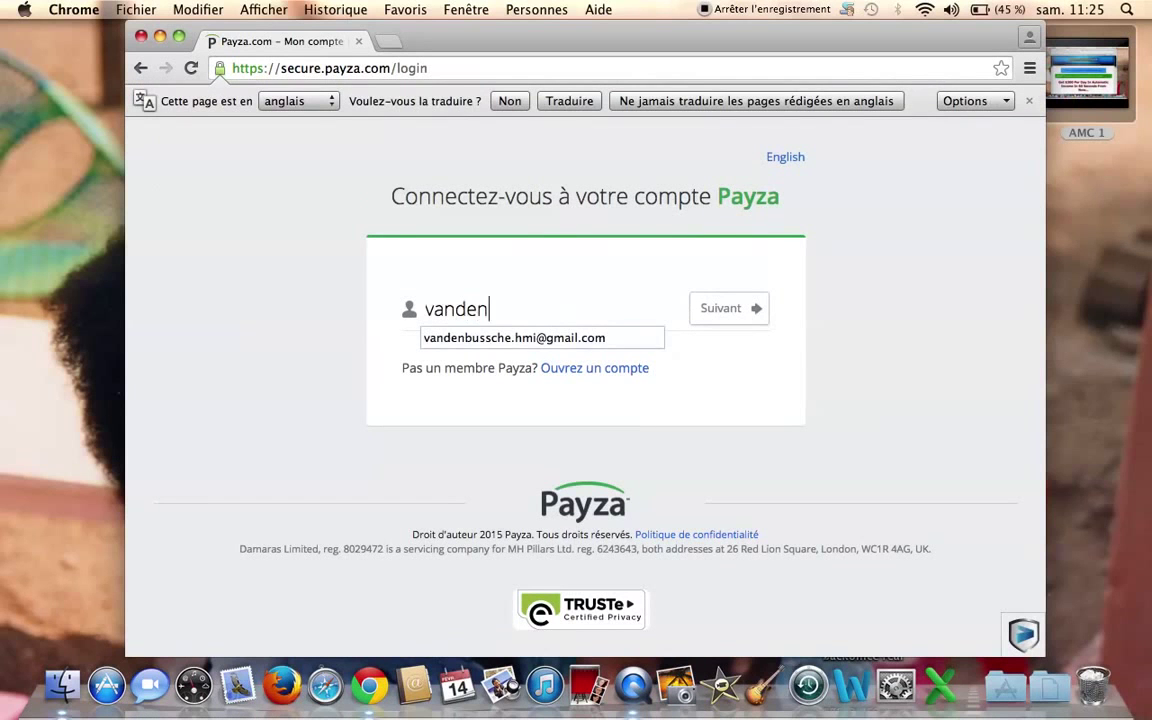
key("Down")
key("Tab")
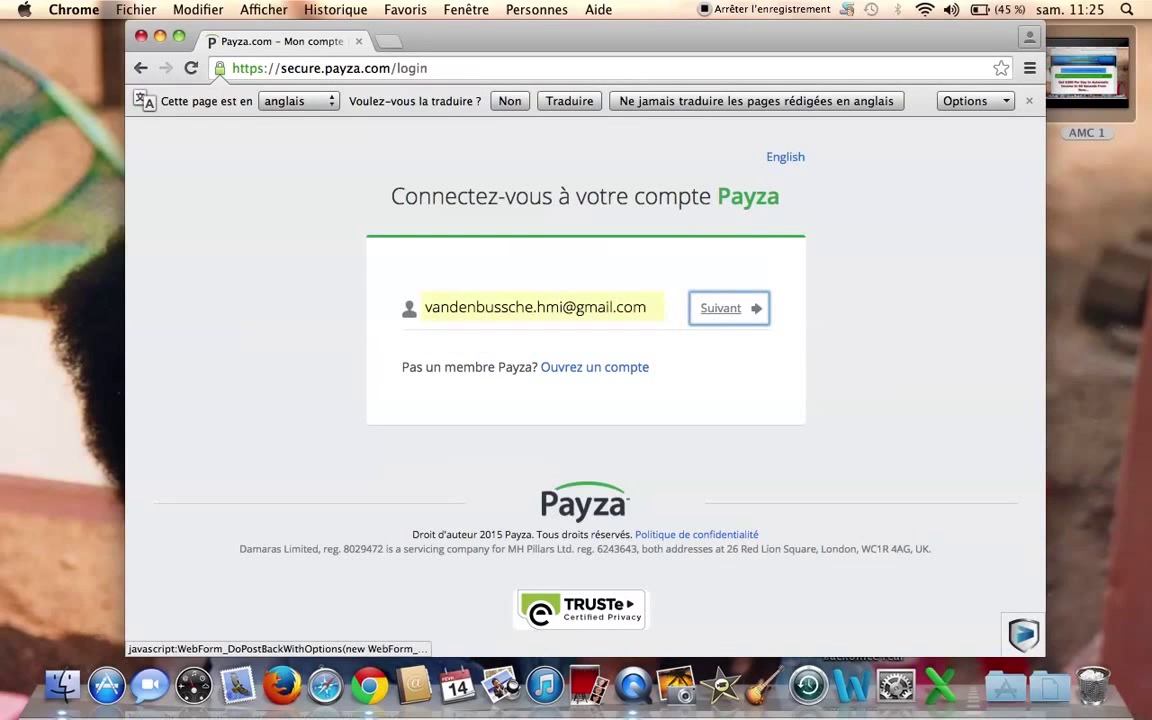
left_click(697, 311)
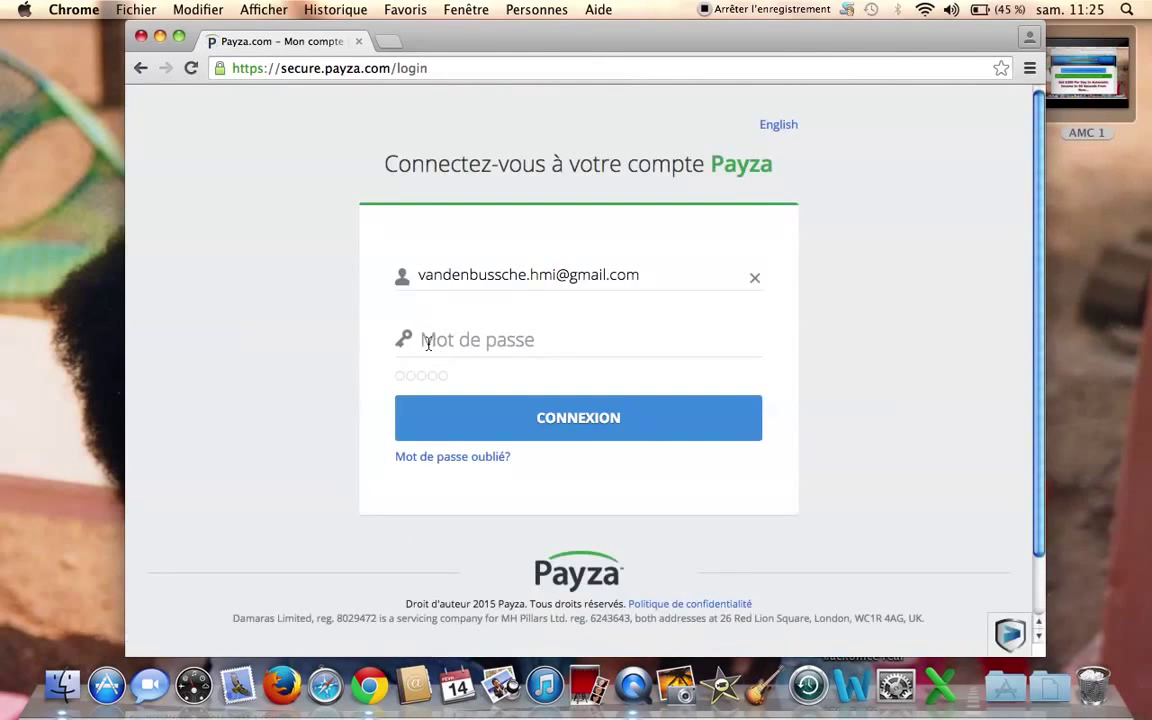
type("••••••••")
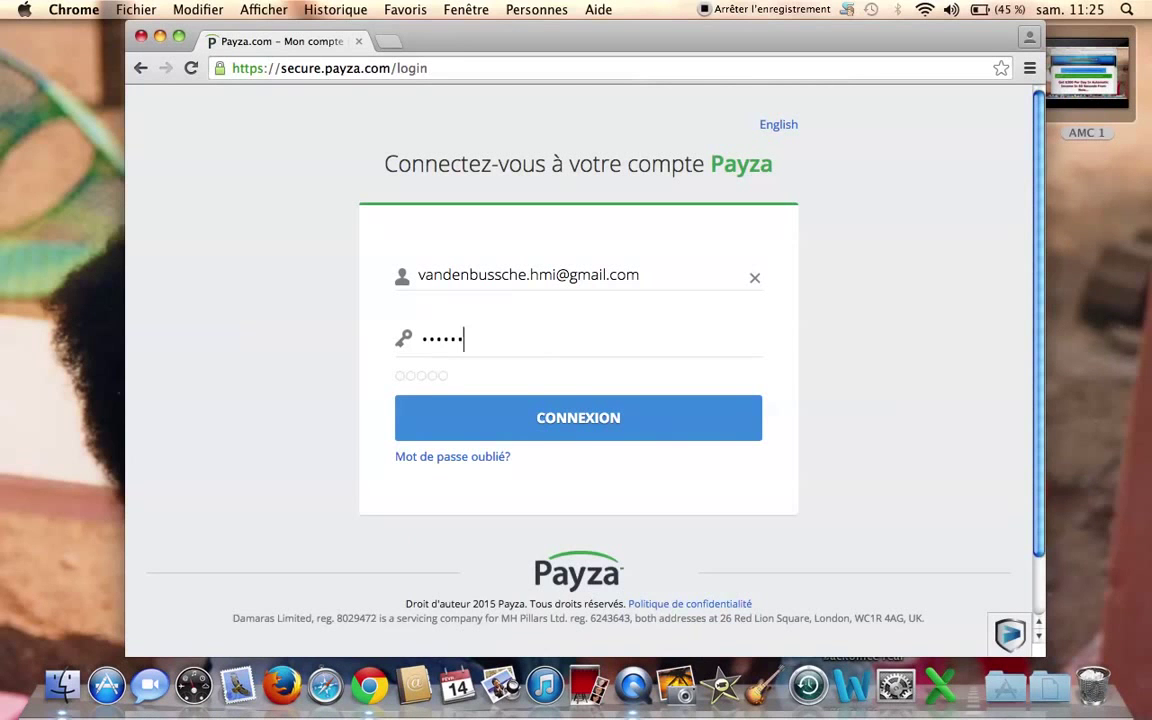
type("•")
left_click(536, 438)
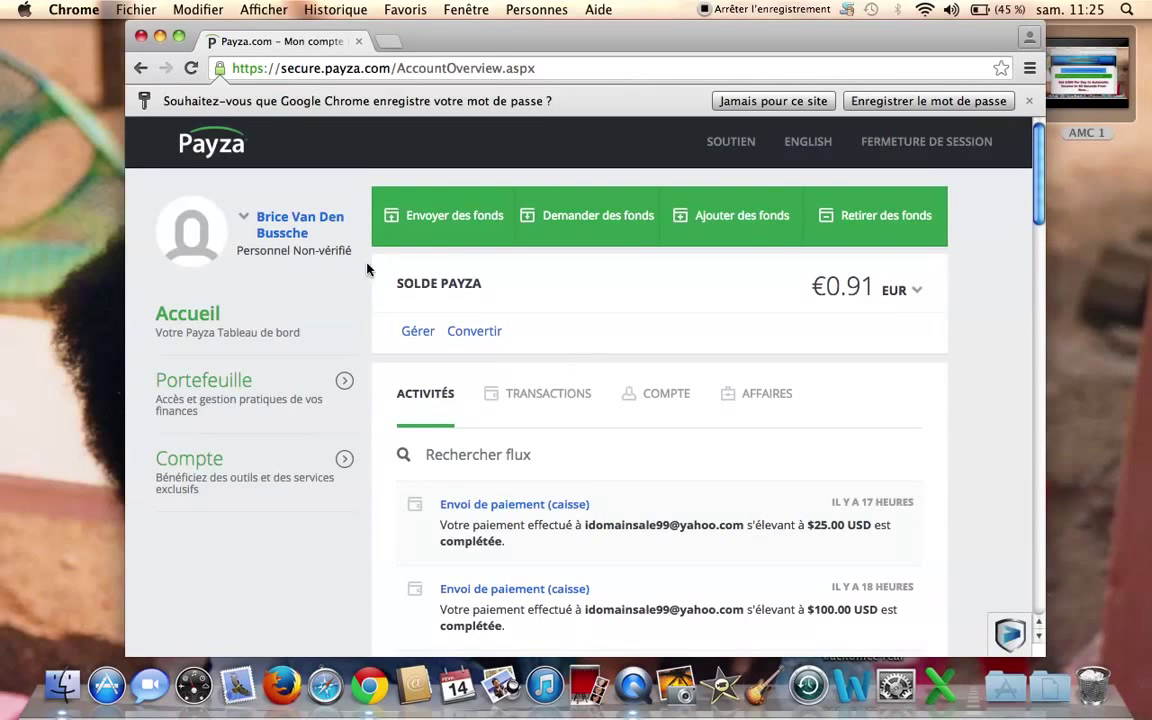
Open Vérification from the account menu and review the submitted Utility Bill and National ID documents.
left_click(245, 218)
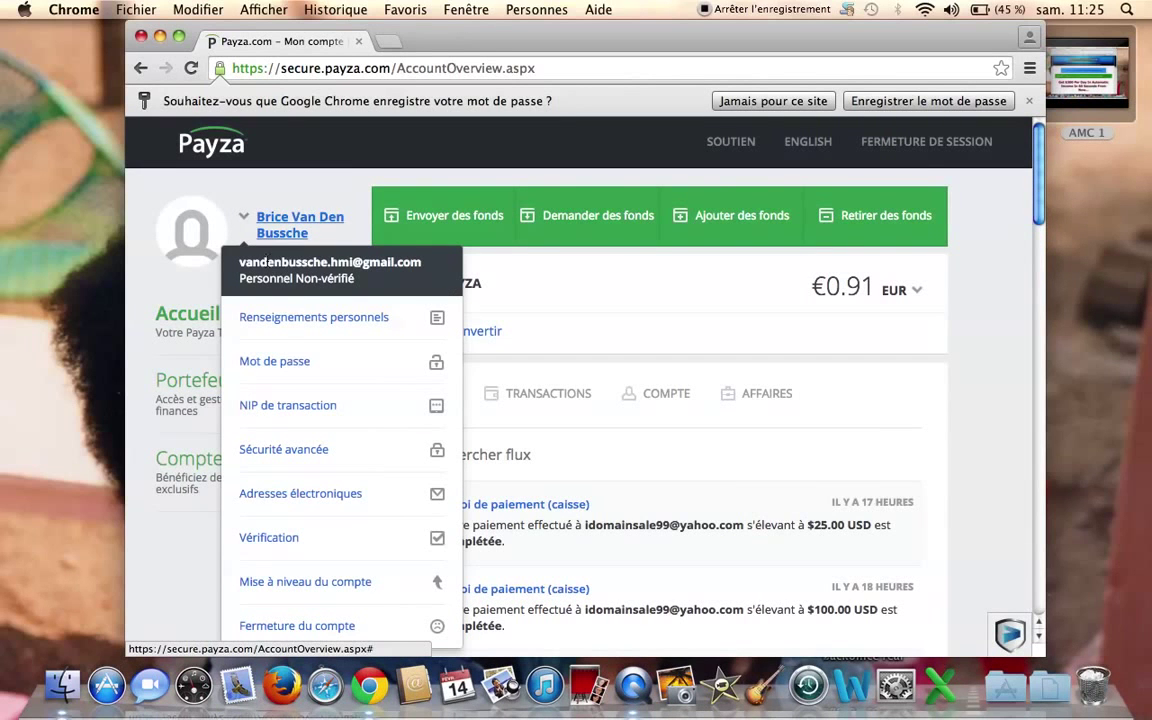
left_click(268, 538)
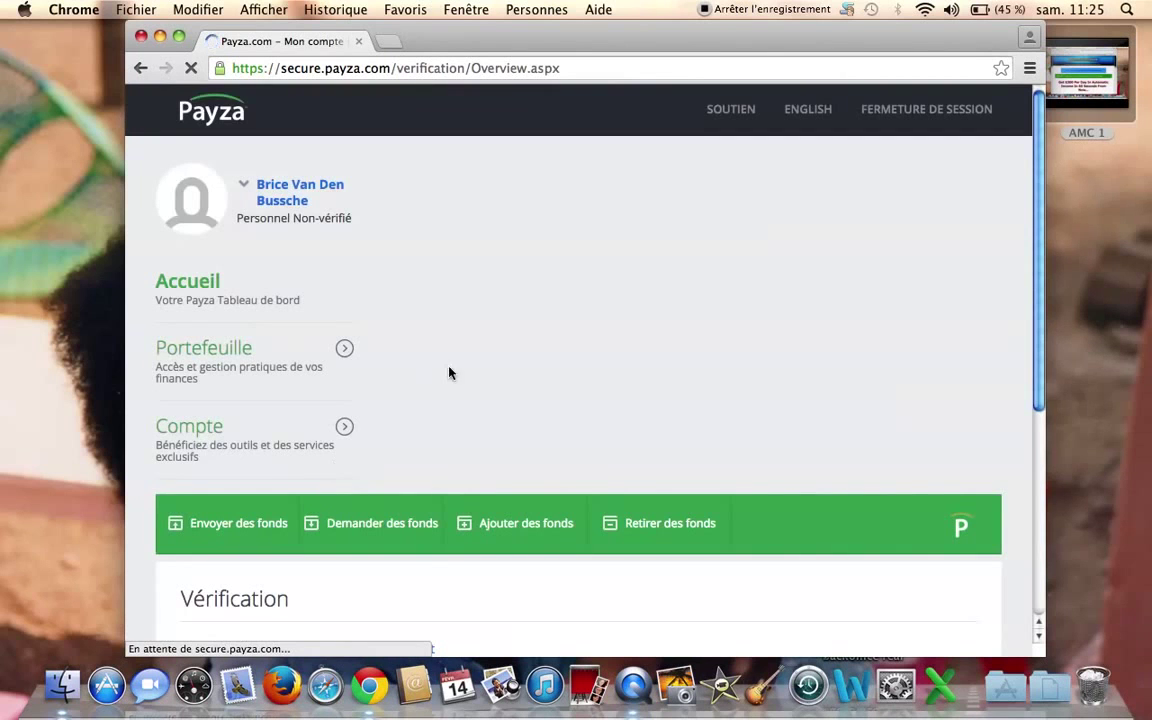
scroll(452, 374, "down", 5)
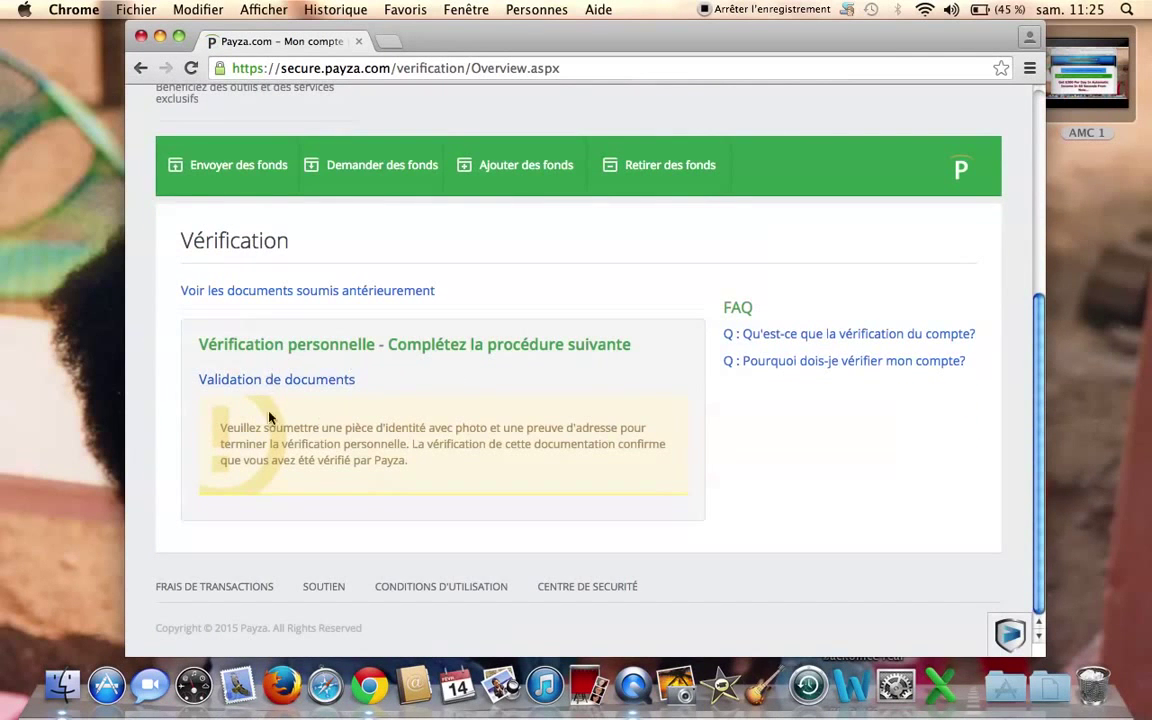
left_click(282, 383)
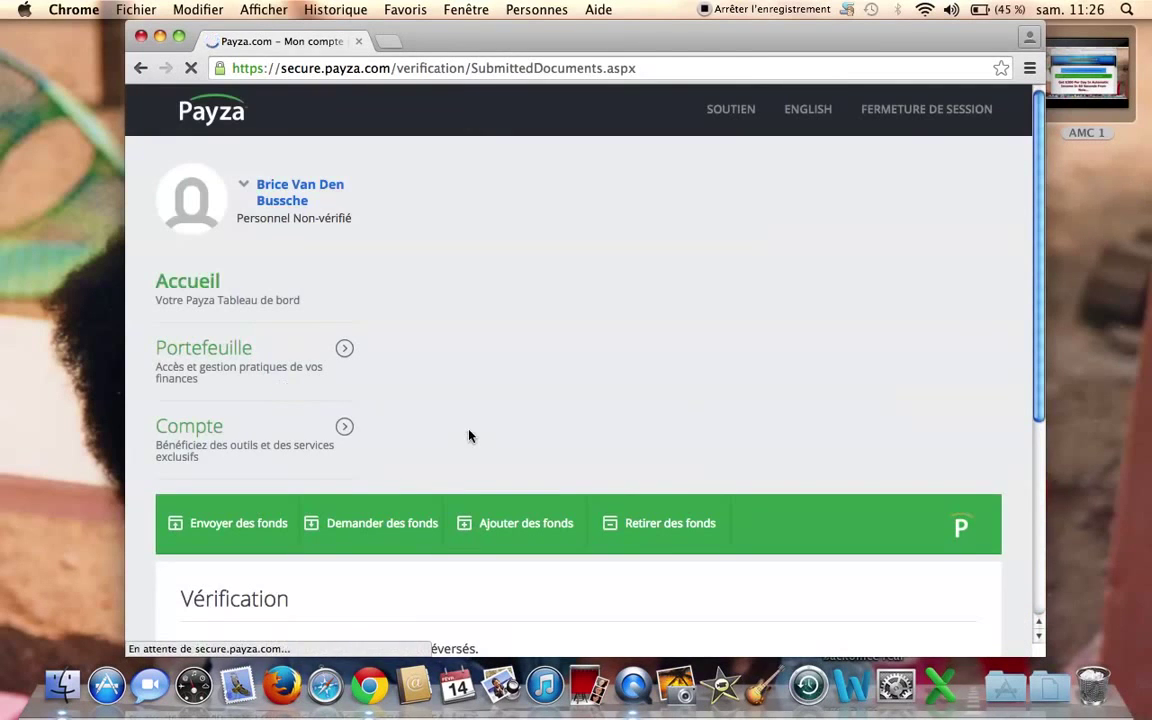
scroll(468, 437, "down", 5)
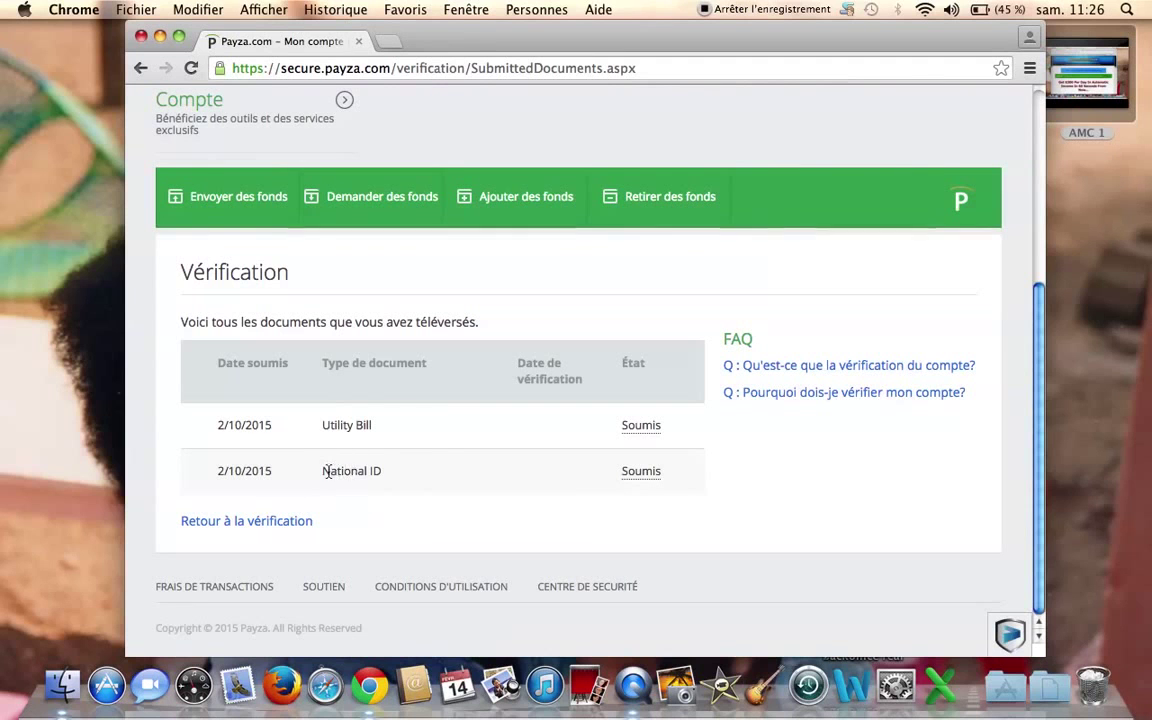
left_click_drag(330, 471, 381, 475)
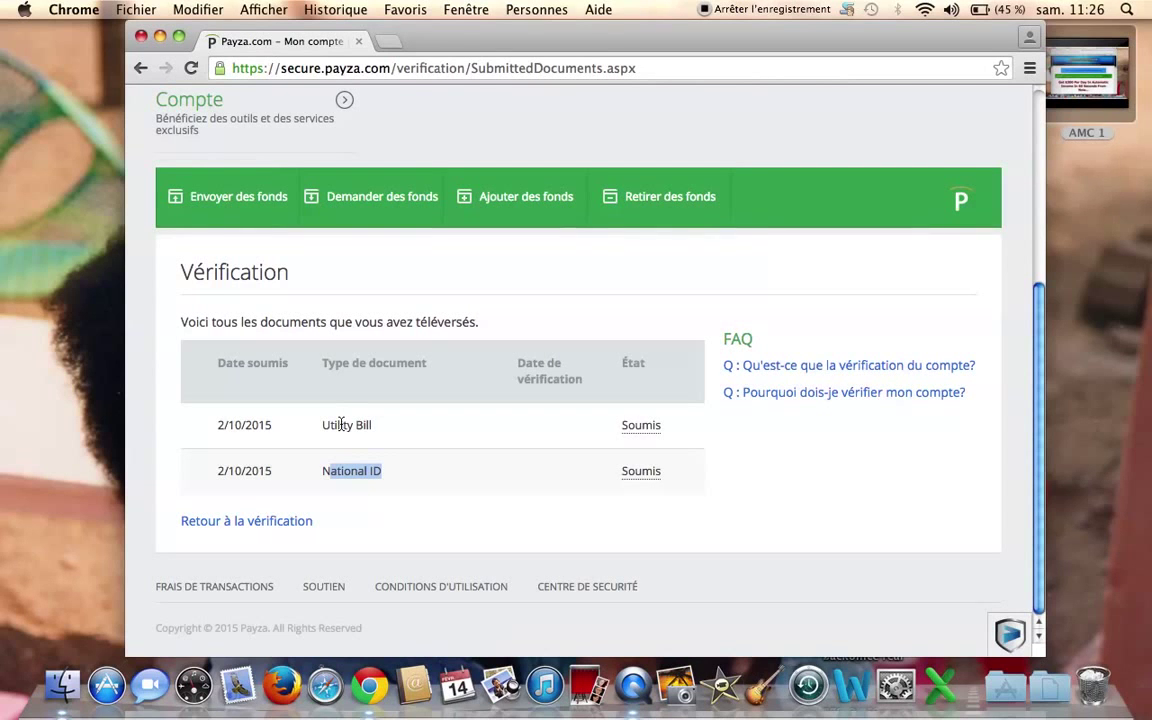
scroll(341, 424, "up", 1)
scroll(330, 340, "up", 5)
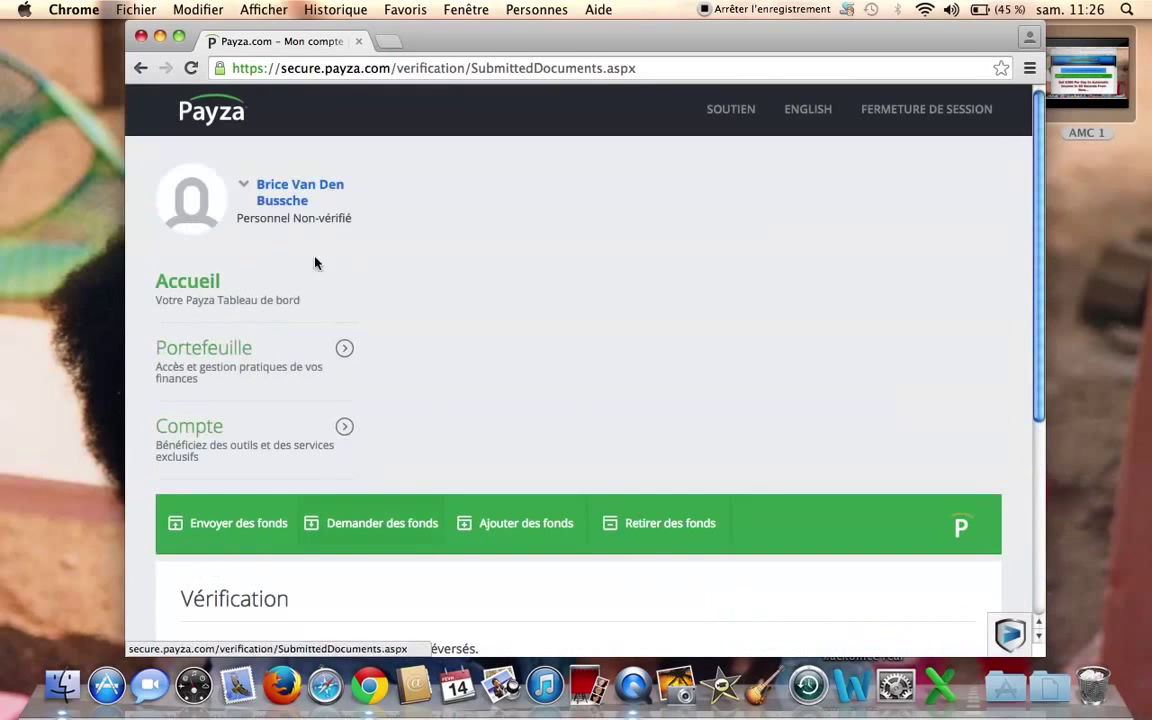
Choose NIP de transaction from the account menu and look over the PIN fields.
left_click(244, 184)
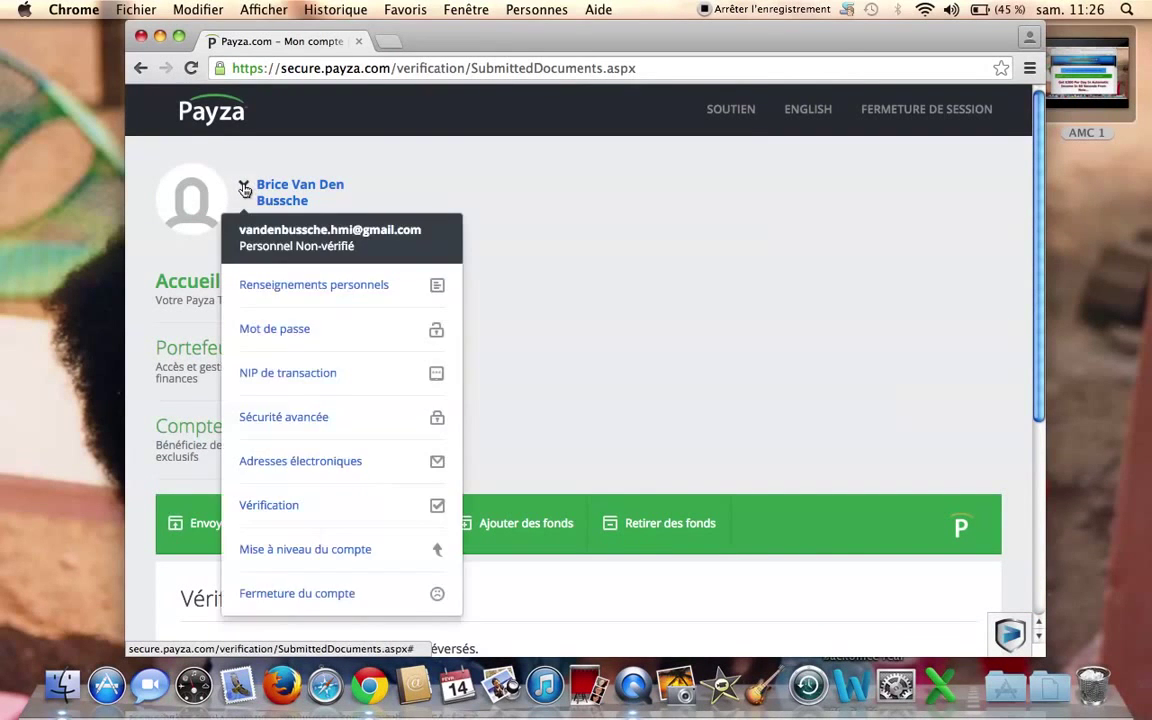
left_click(282, 378)
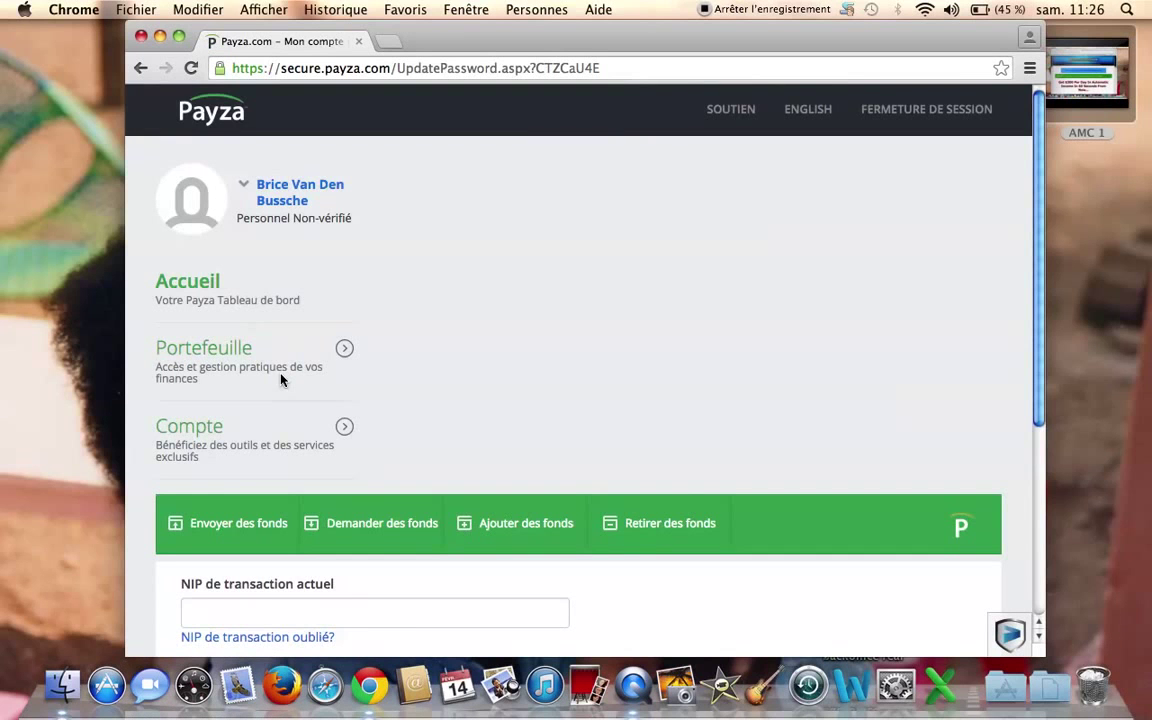
scroll(281, 379, "down", 5)
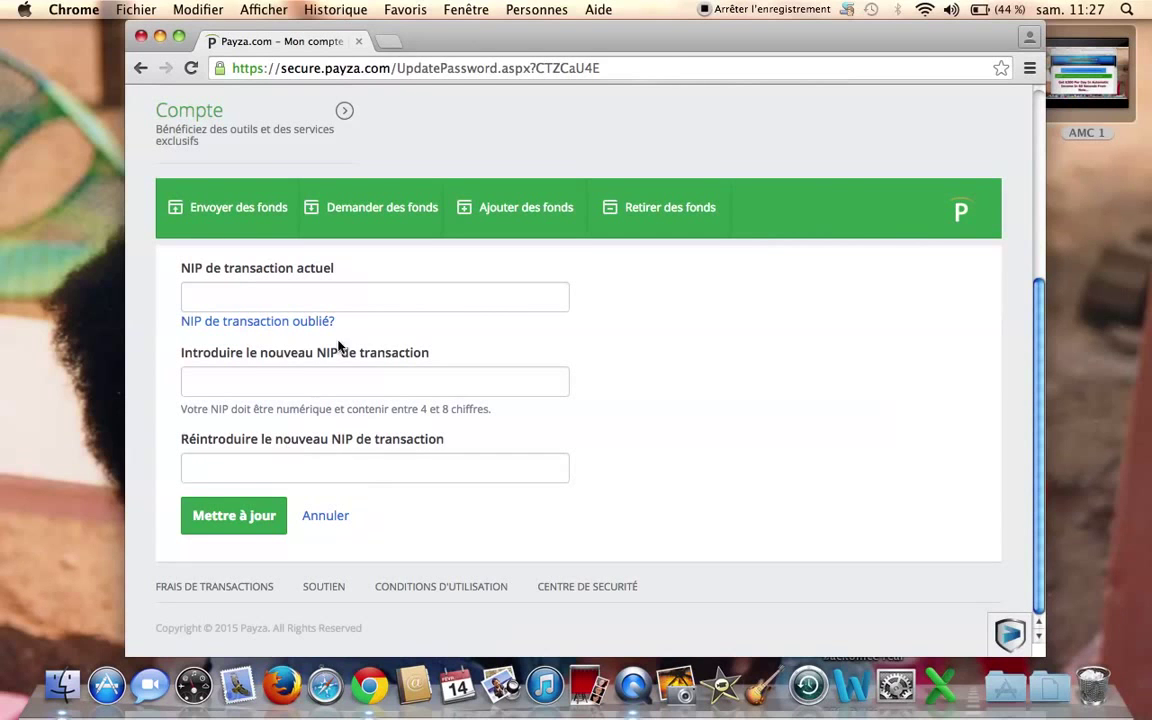
scroll(228, 189, "up", 5)
left_click(241, 185)
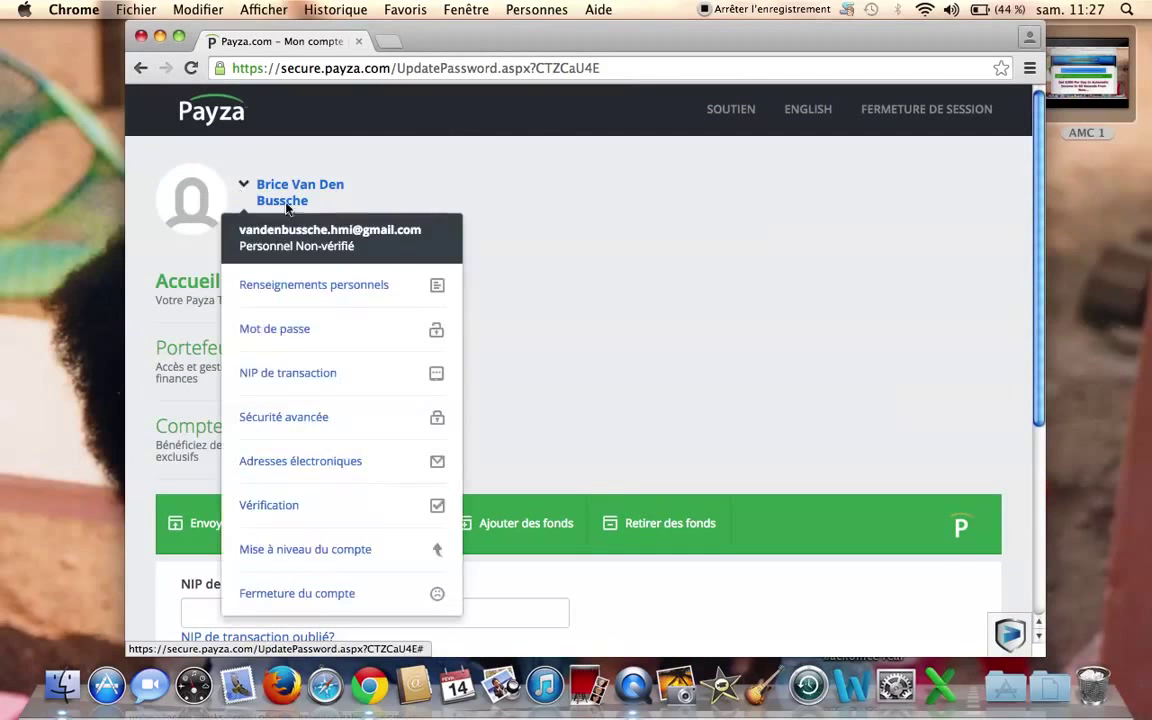
left_click(537, 338)
left_click(205, 358)
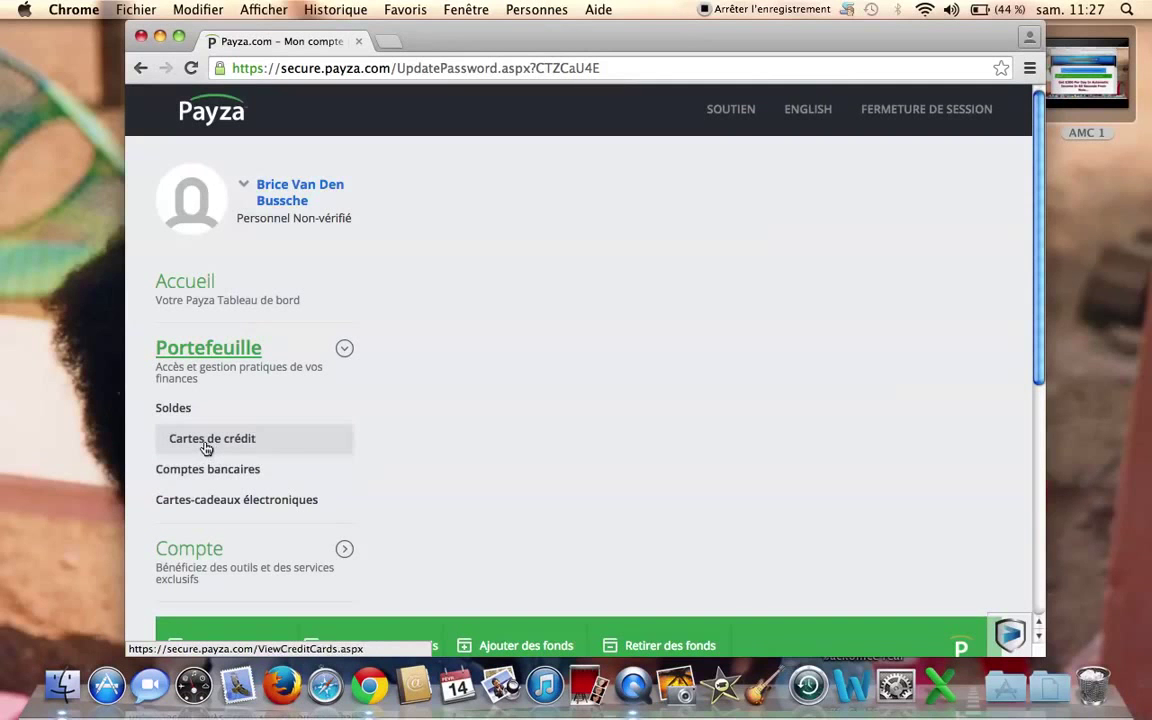
left_click(206, 446)
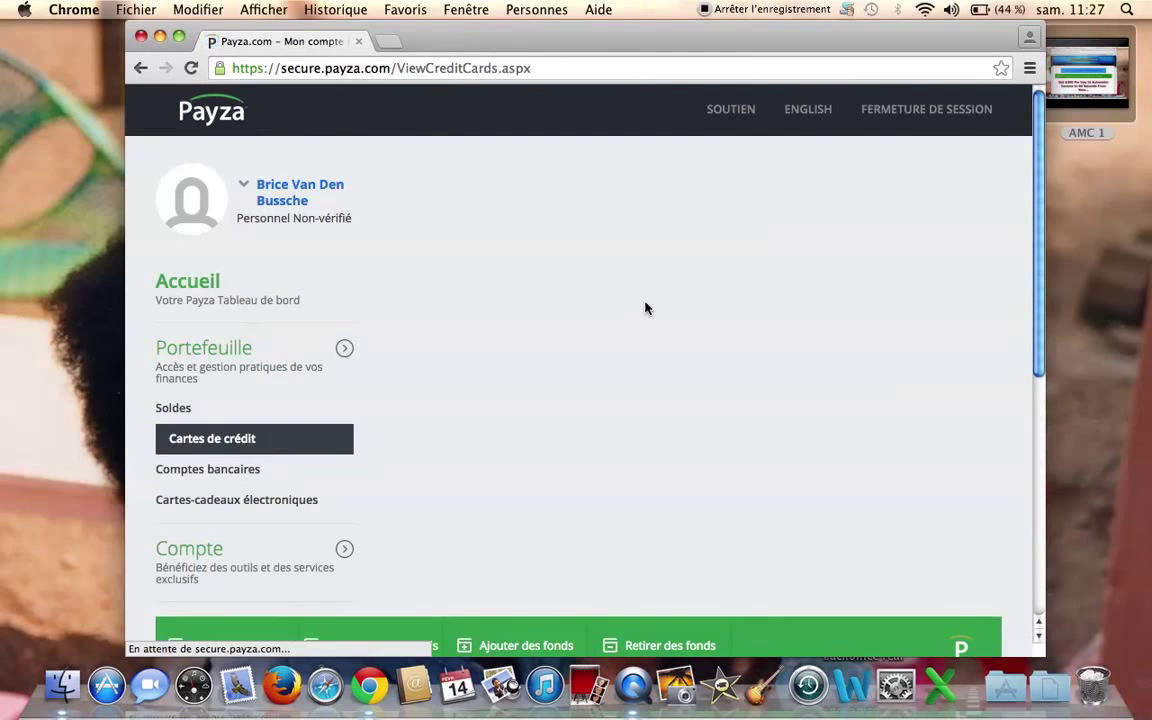
scroll(645, 308, "down", 3)
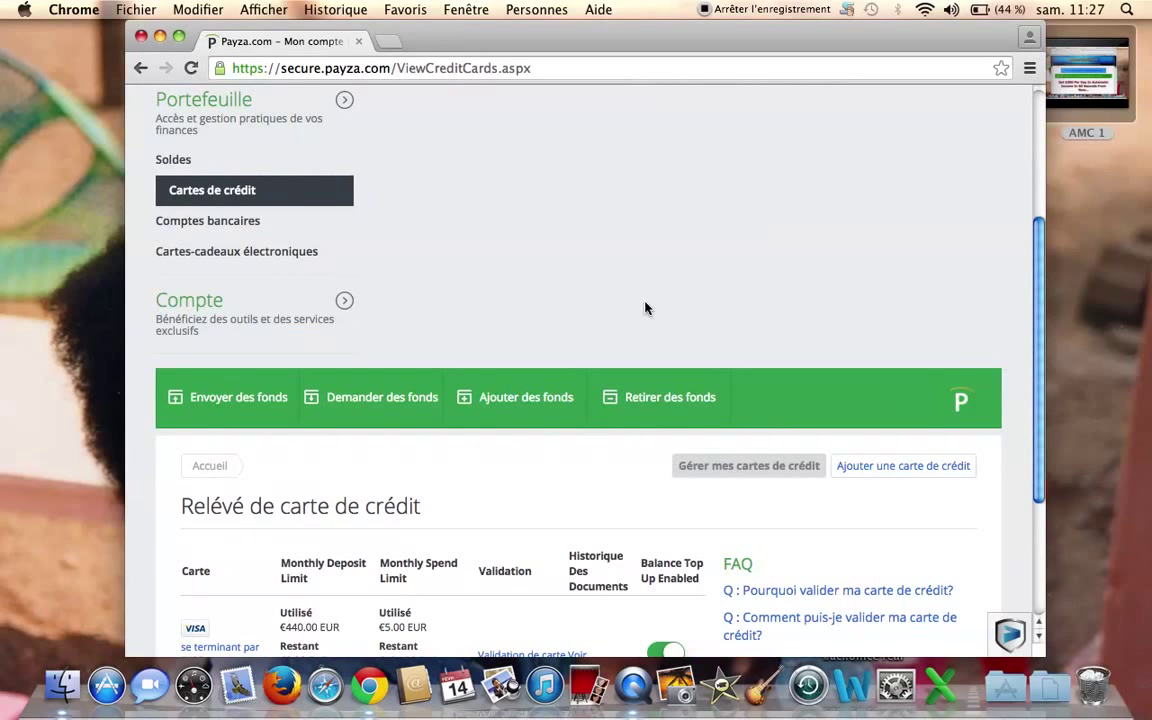
scroll(645, 308, "down", 2)
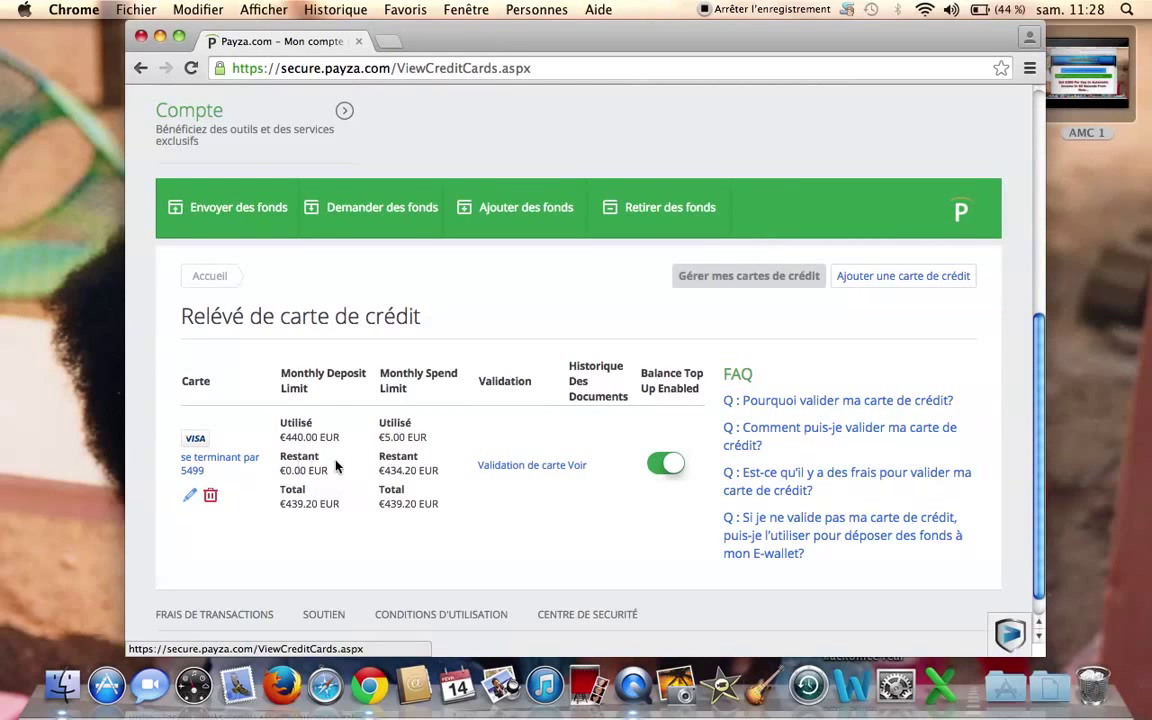
Open the Validation de carte page for the Visa card.
left_click(512, 474)
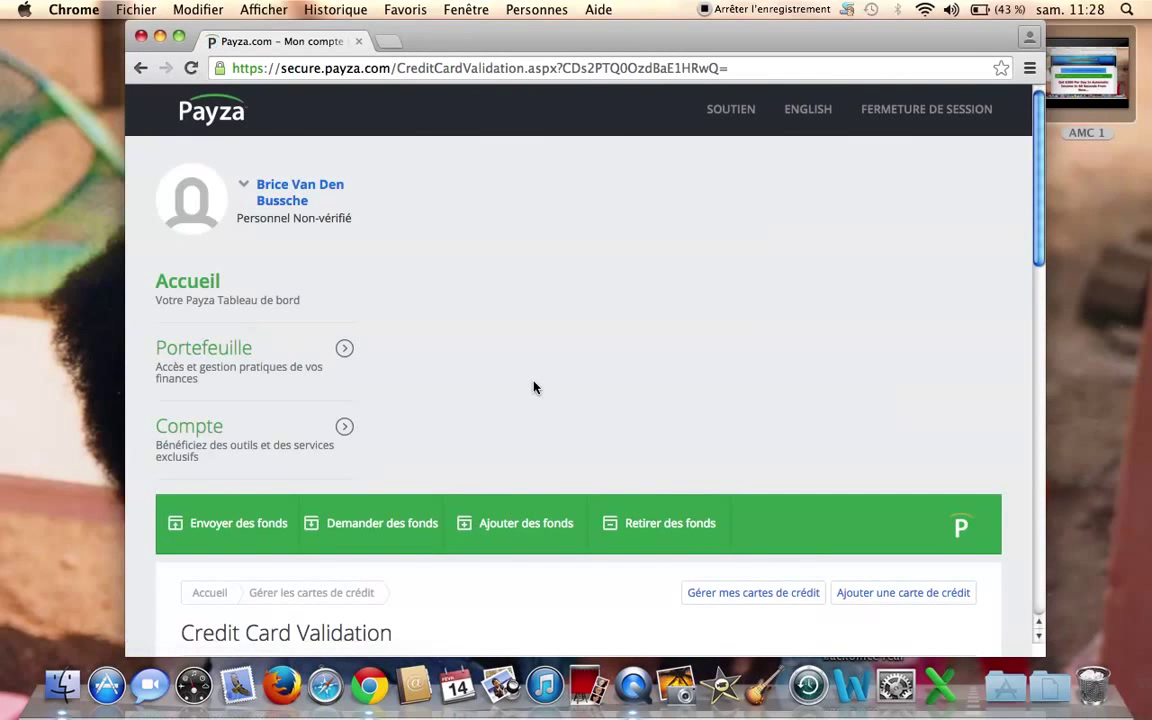
scroll(534, 387, "down", 10)
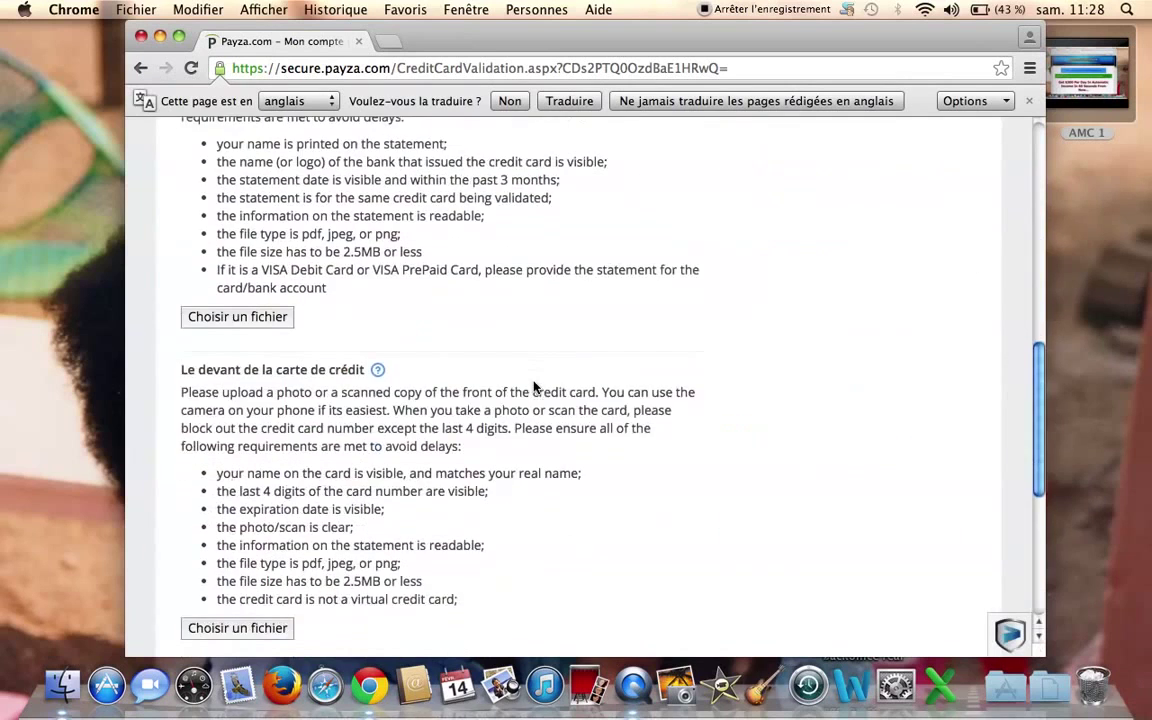
scroll(534, 387, "up", 3)
scroll(534, 385, "down", 2)
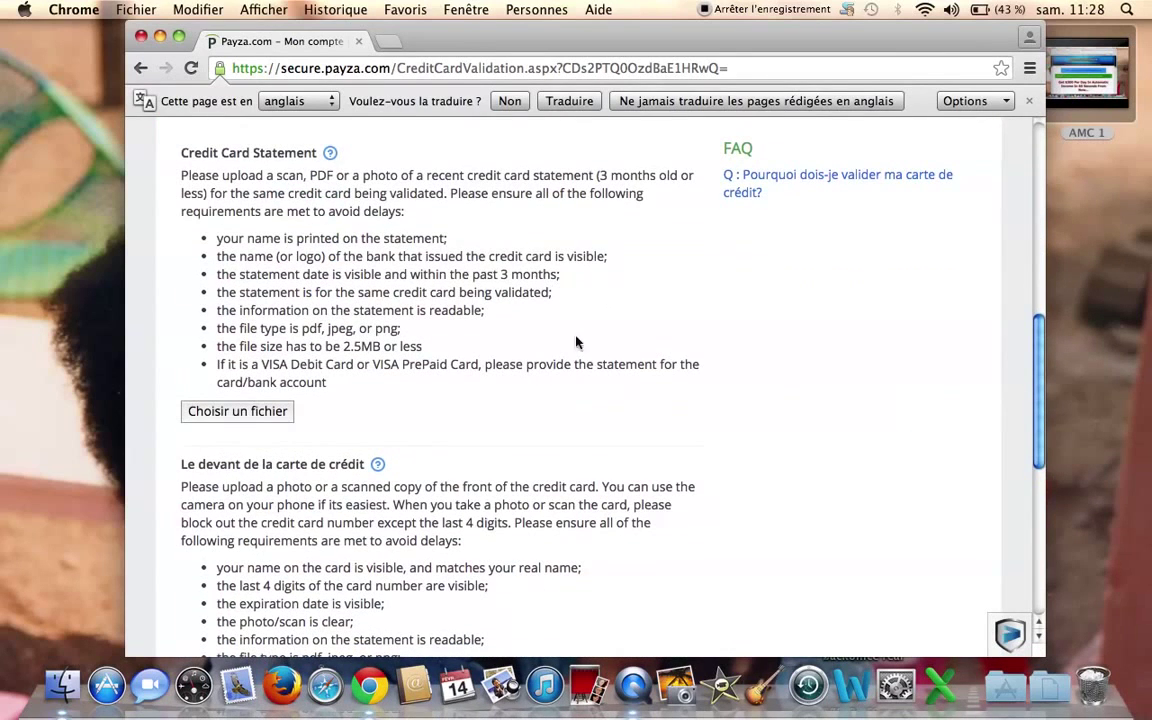
Translate the page into French and read through the card validation requirements.
left_click(569, 100)
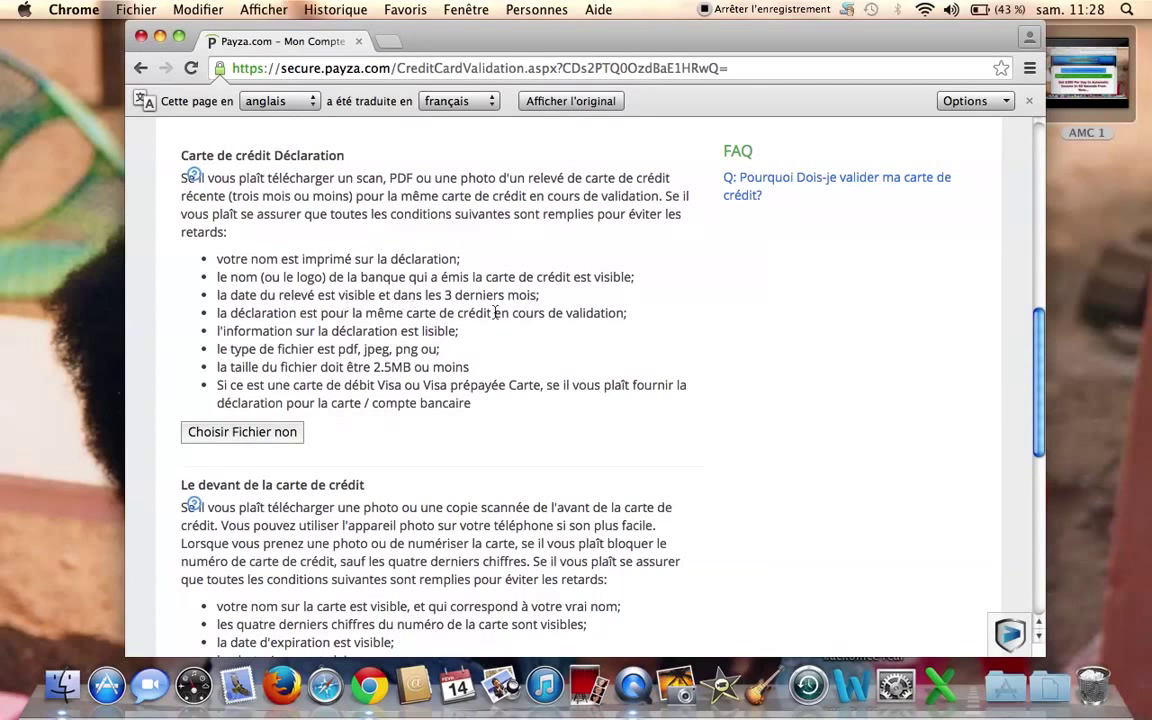
mouse_move(452, 296)
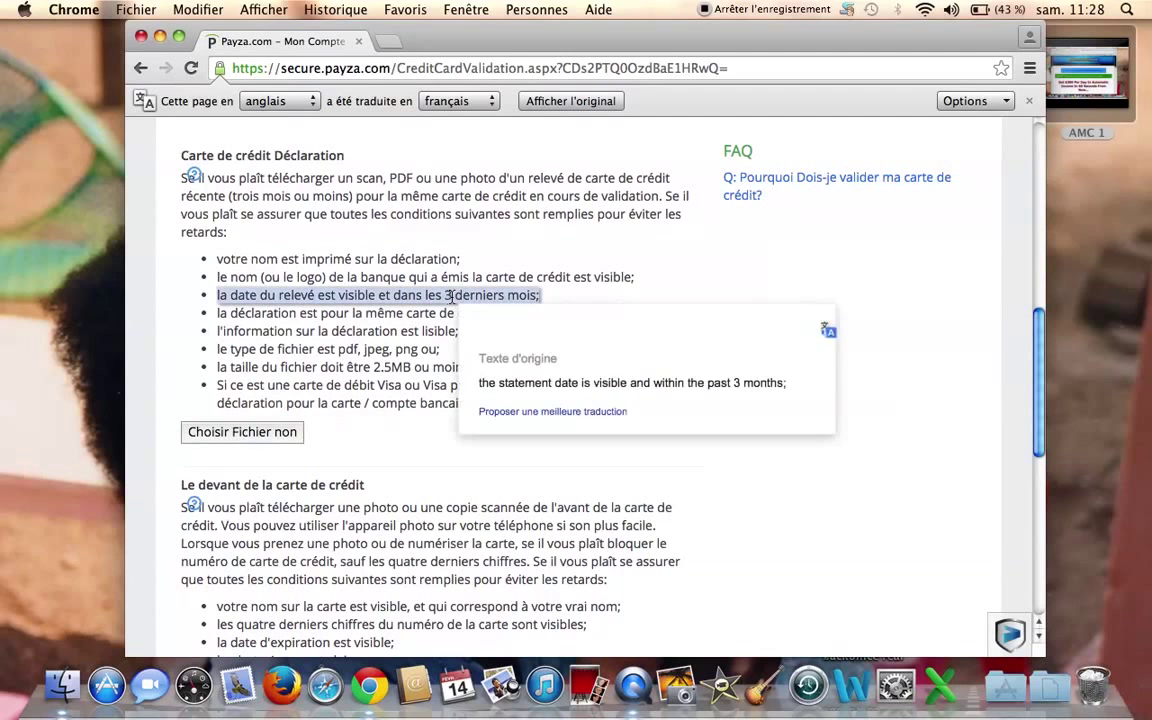
scroll(511, 294, "down", 5)
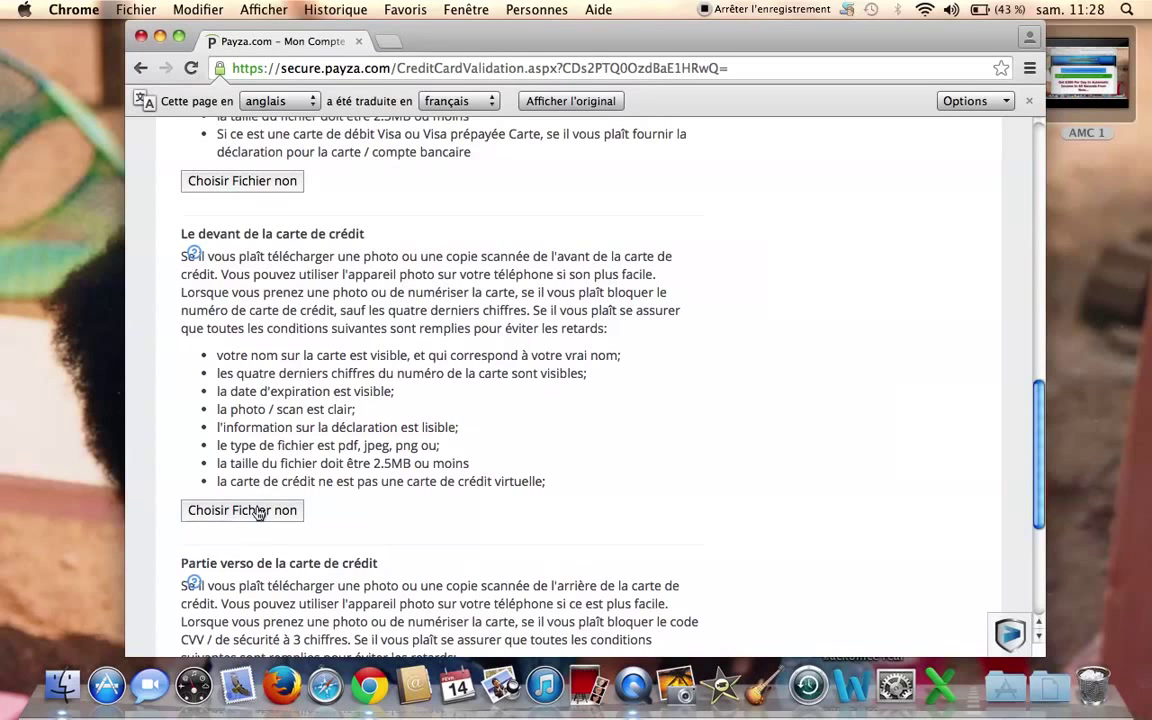
scroll(421, 366, "down", 6)
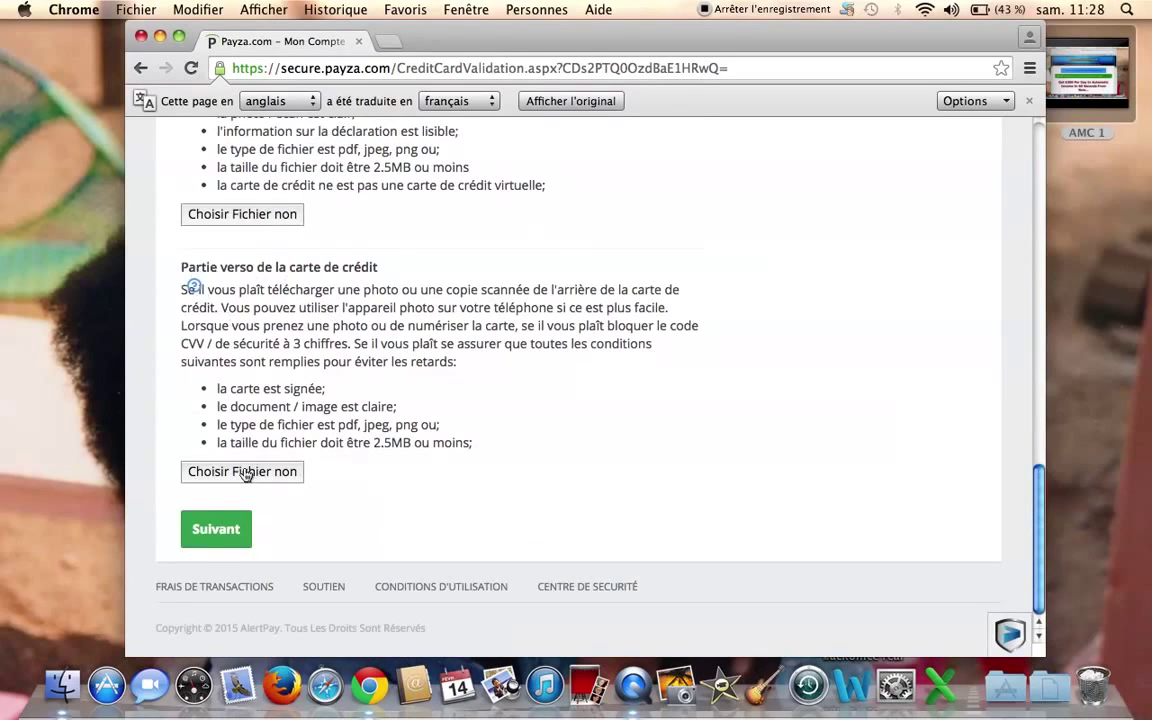
scroll(421, 366, "up", 10)
scroll(420, 297, "up", 9)
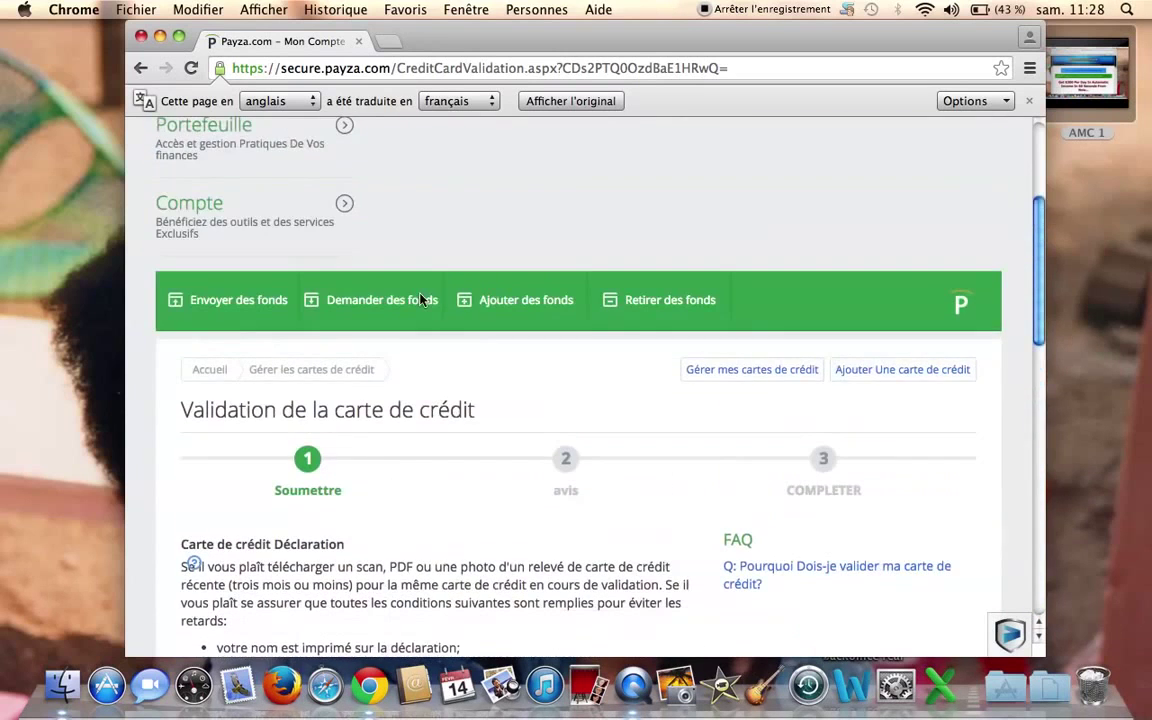
scroll(512, 268, "up", 5)
scroll(512, 268, "down", 3)
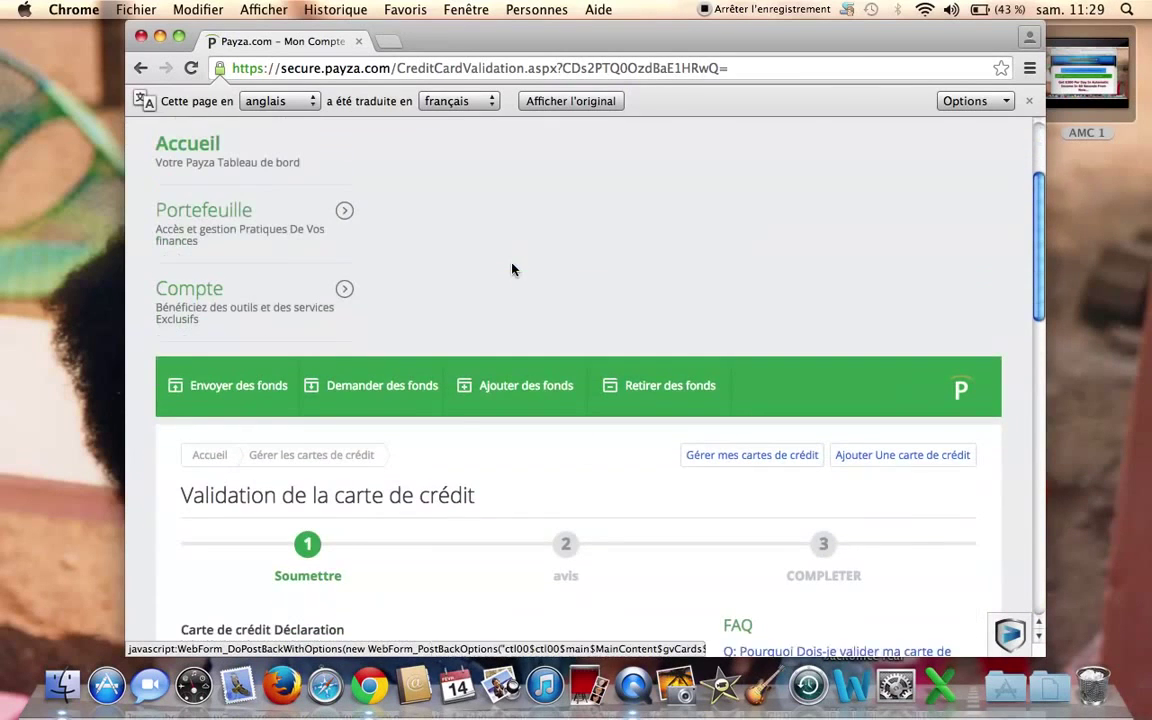
Go to Ajouter des fonds and pick Carte de crédit as the funding method.
left_click(527, 407)
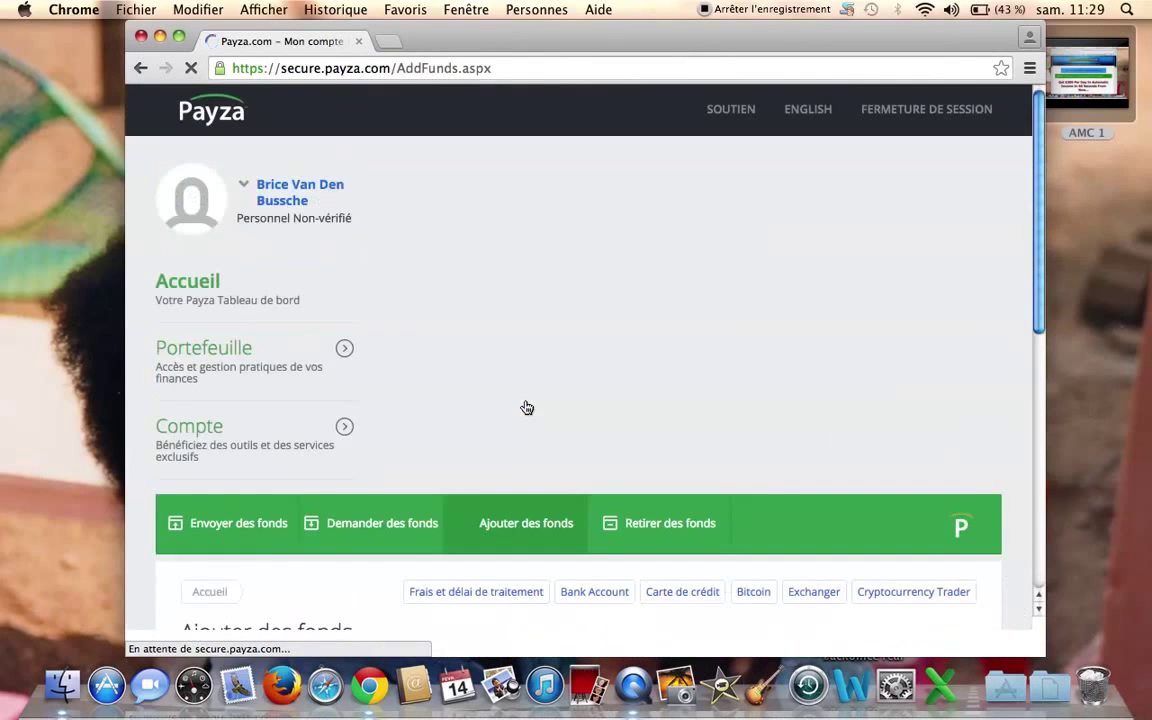
scroll(527, 407, "down", 5)
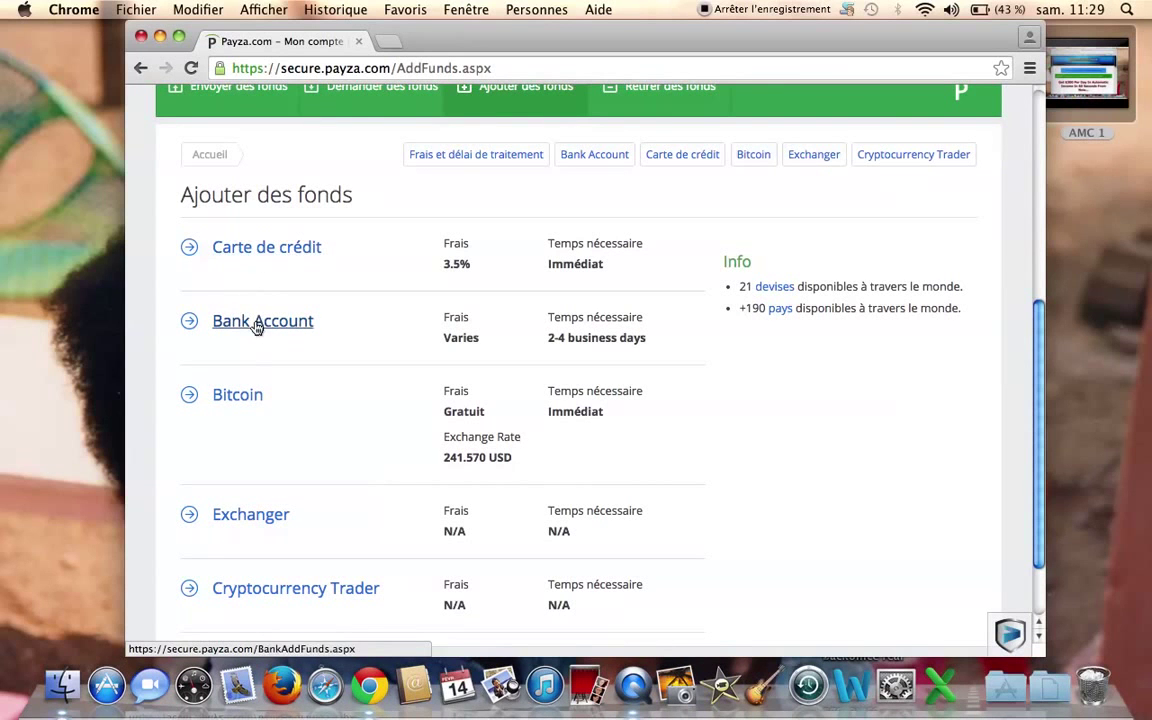
left_click(266, 256)
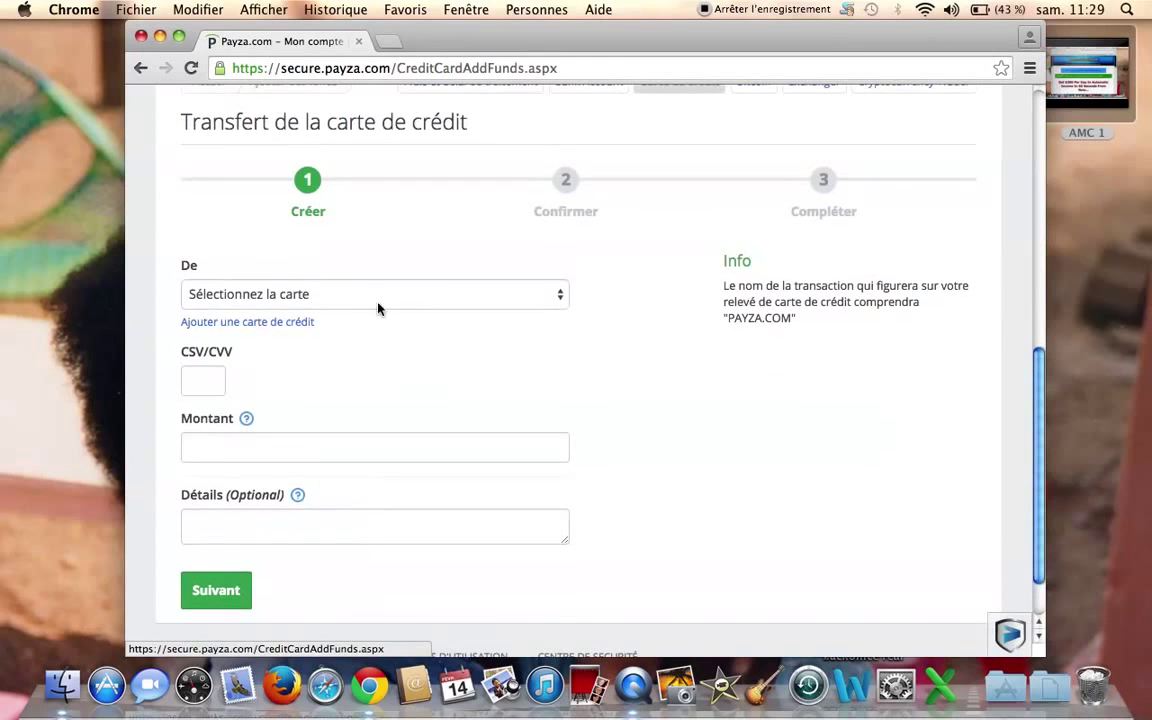
Select the Visa card in De and submit with CSV/CVV and Montant left blank.
left_click(373, 296)
left_click(323, 321)
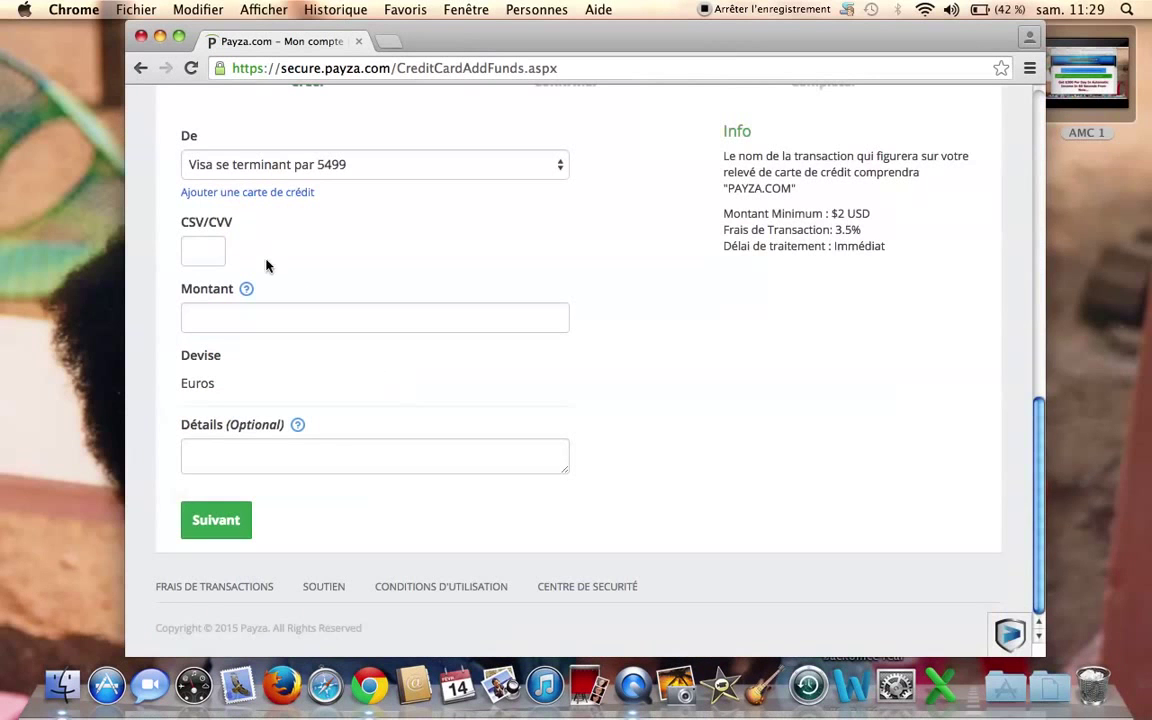
left_click(199, 250)
left_click(216, 327)
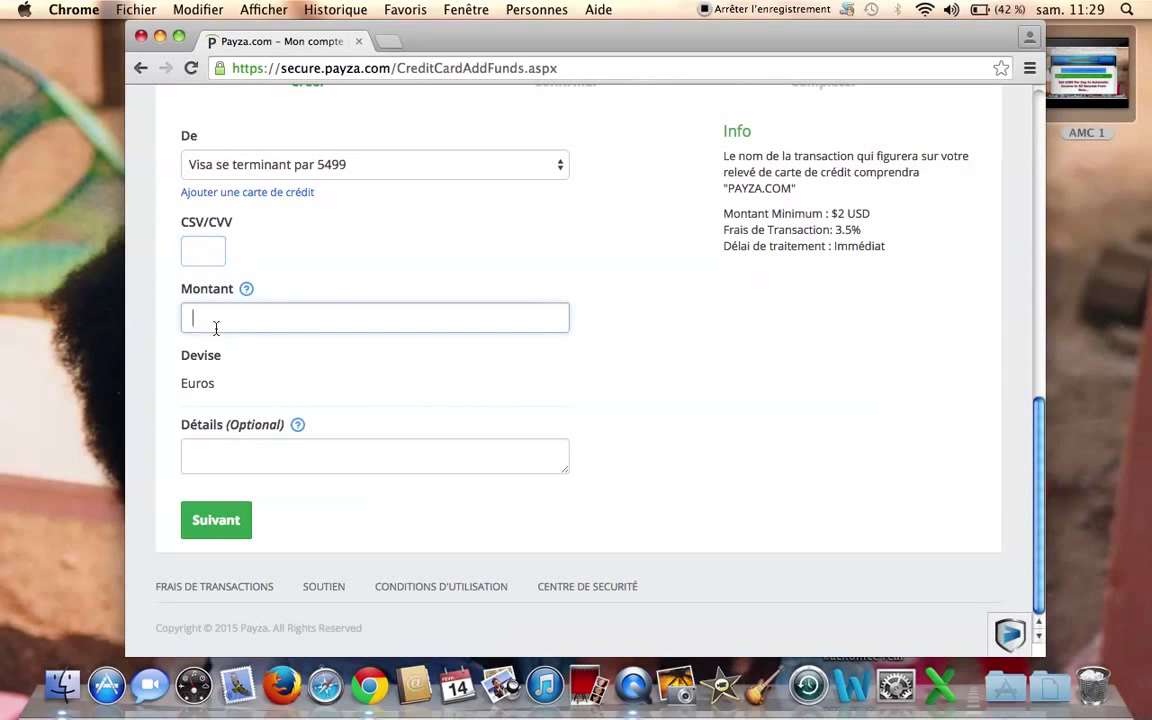
left_click(202, 522)
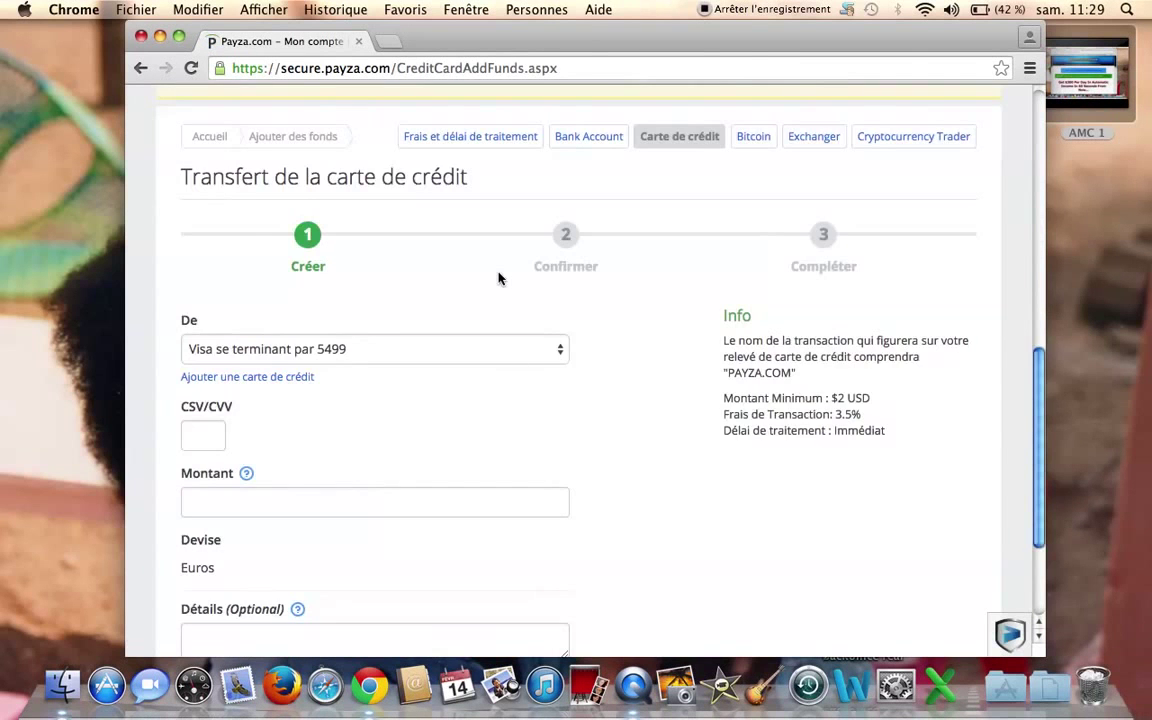
scroll(499, 279, "down", 3)
scroll(499, 279, "up", 3)
scroll(499, 279, "down", 3)
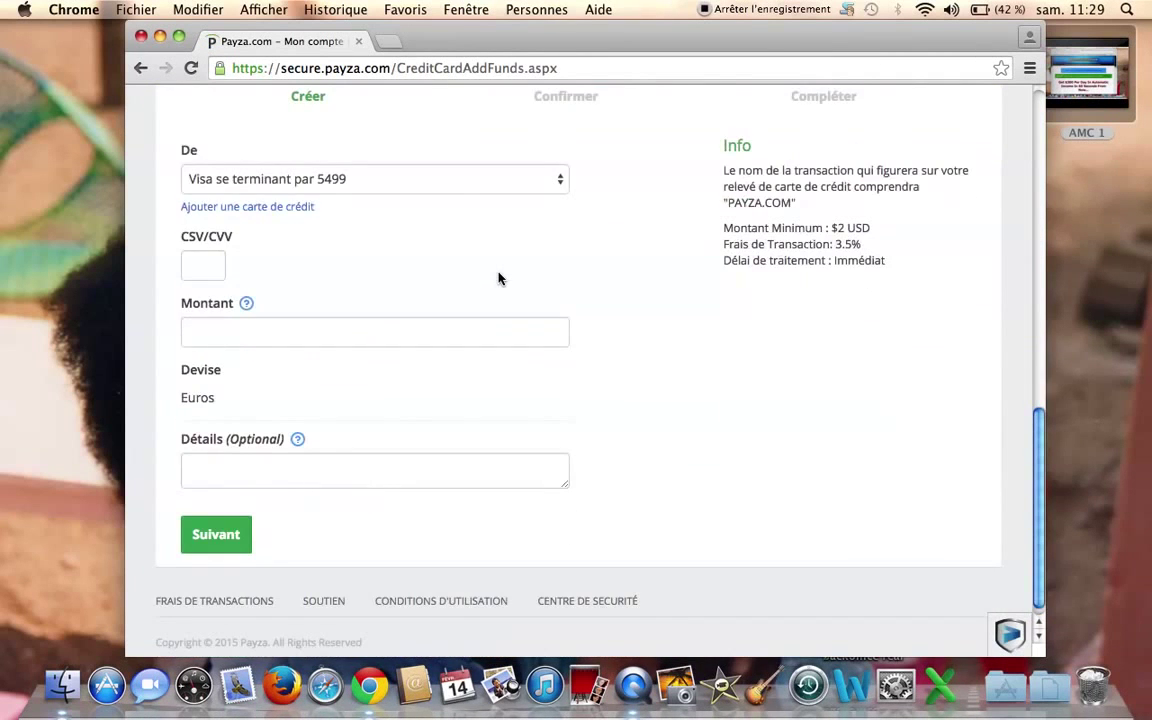
scroll(499, 279, "up", 2)
scroll(499, 279, "down", 1)
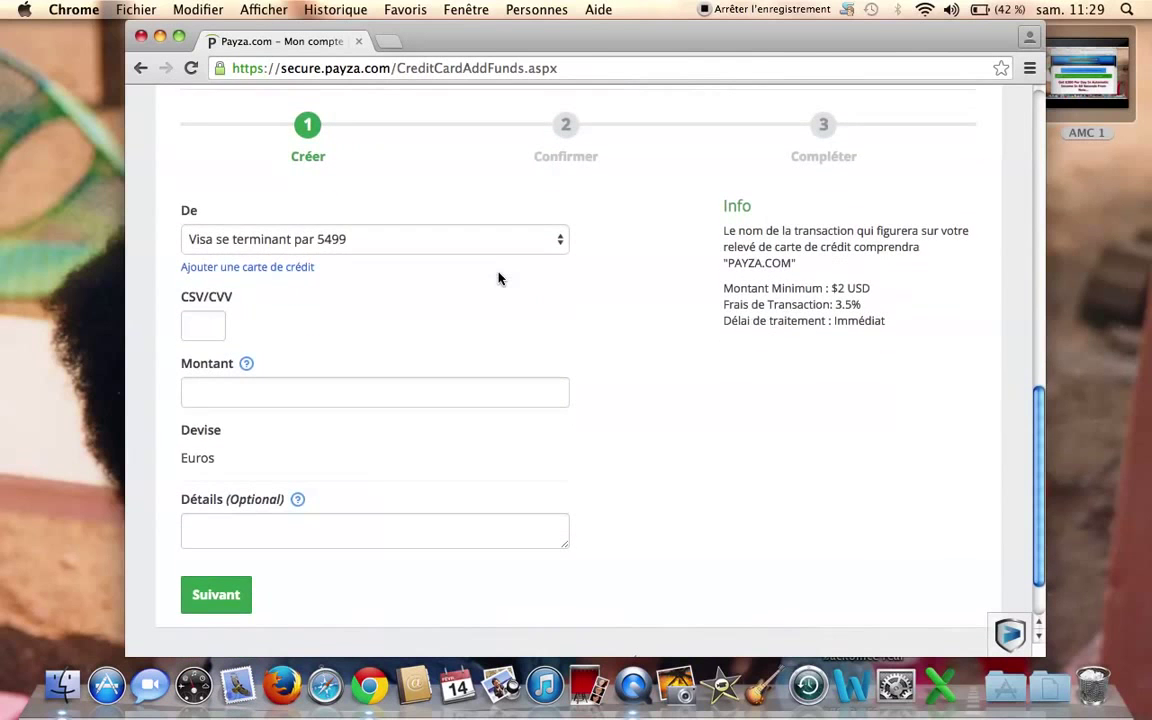
scroll(499, 279, "up", 5)
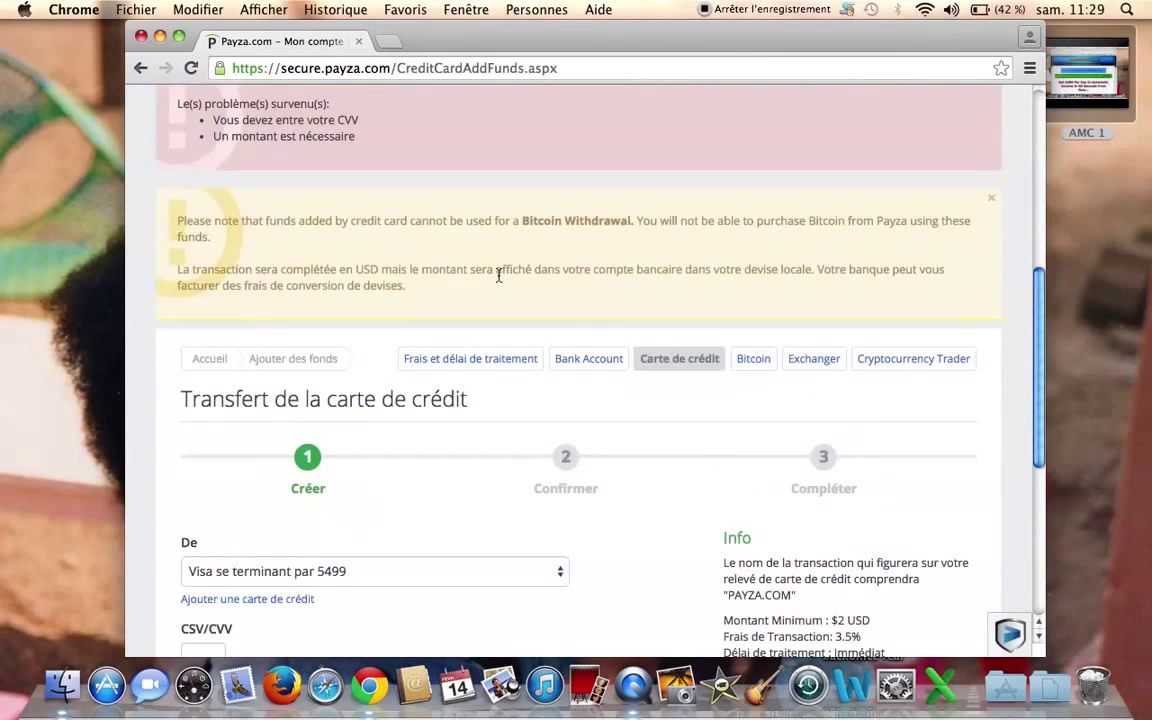
scroll(499, 272, "up", 6)
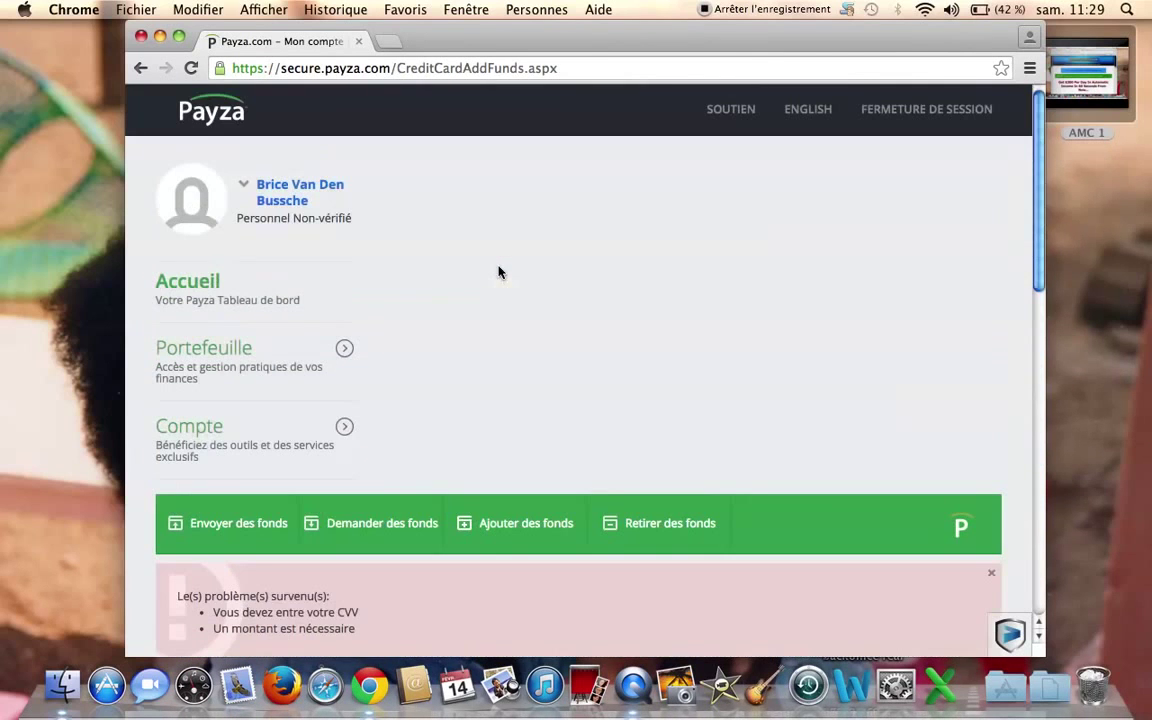
left_click(246, 188)
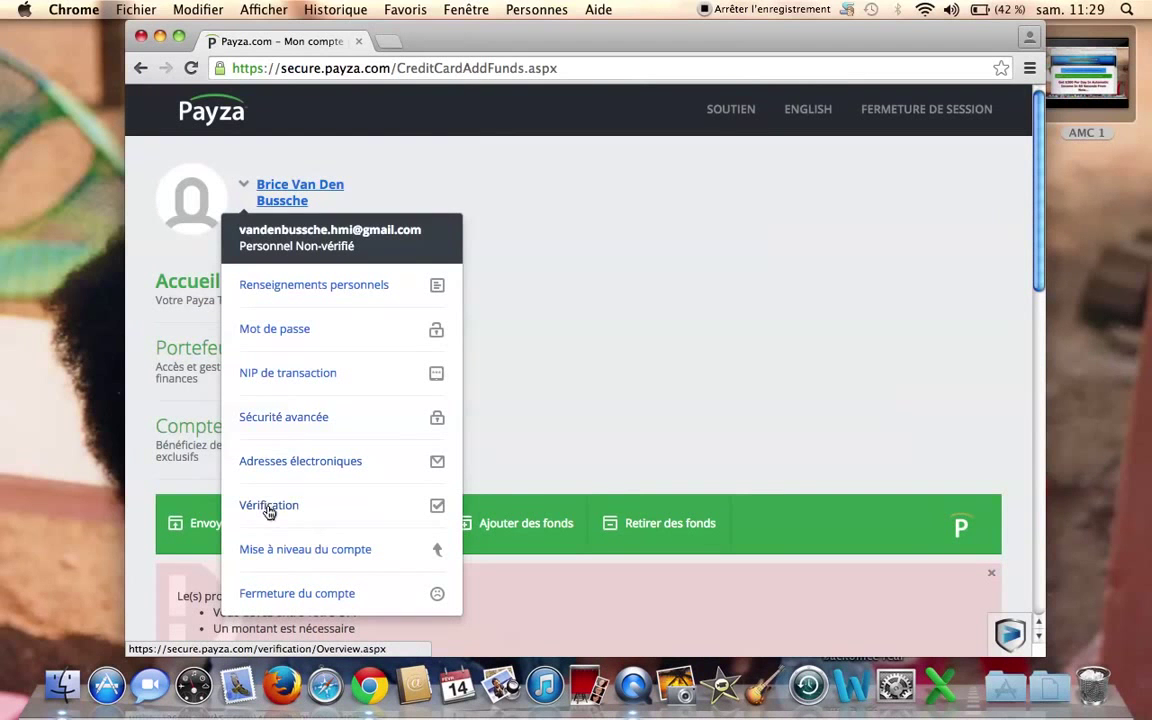
left_click(528, 395)
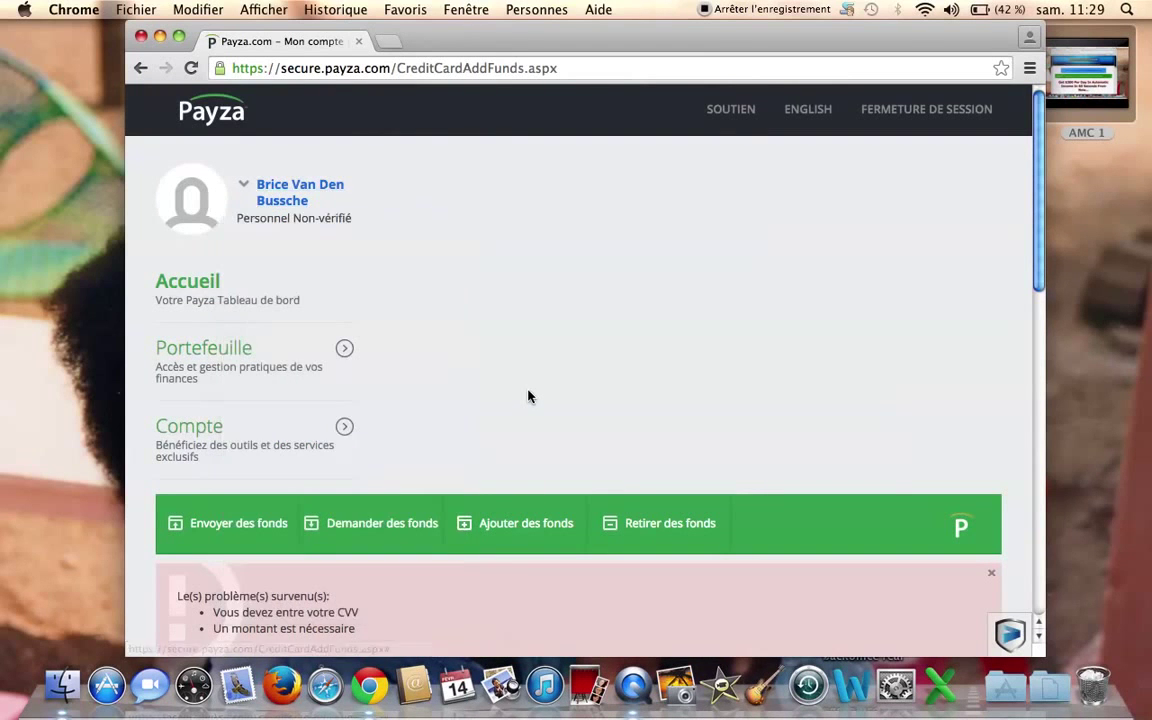
scroll(528, 395, "down", 1)
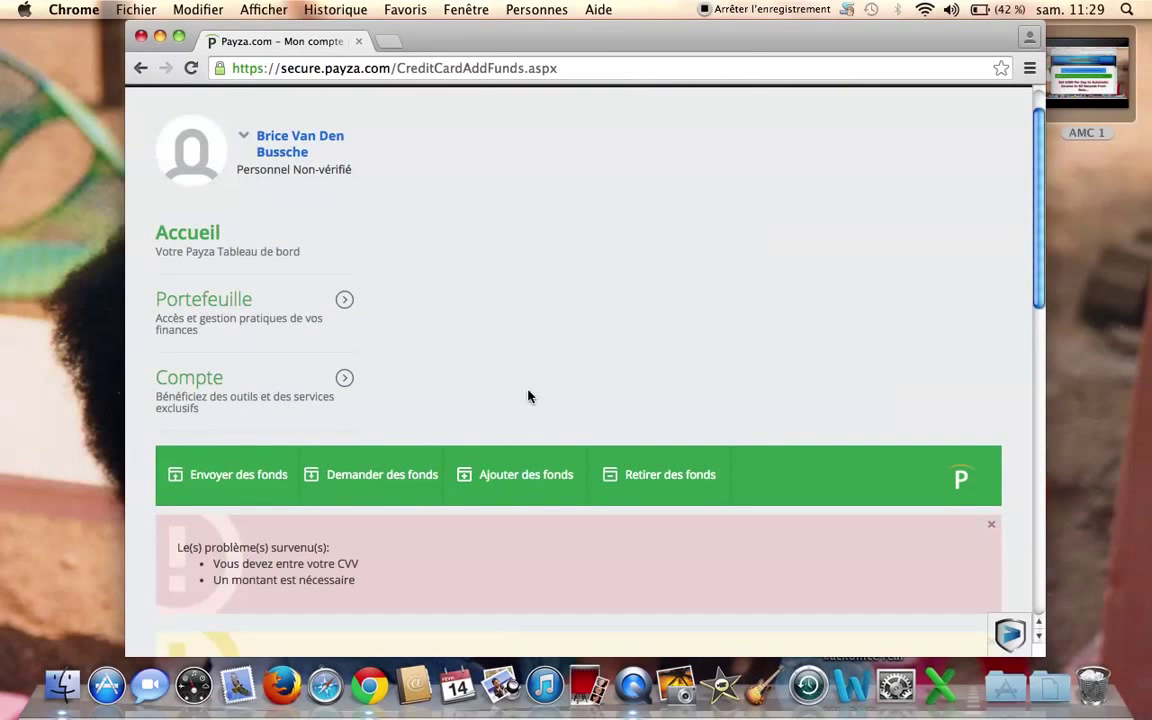
scroll(528, 395, "down", 3)
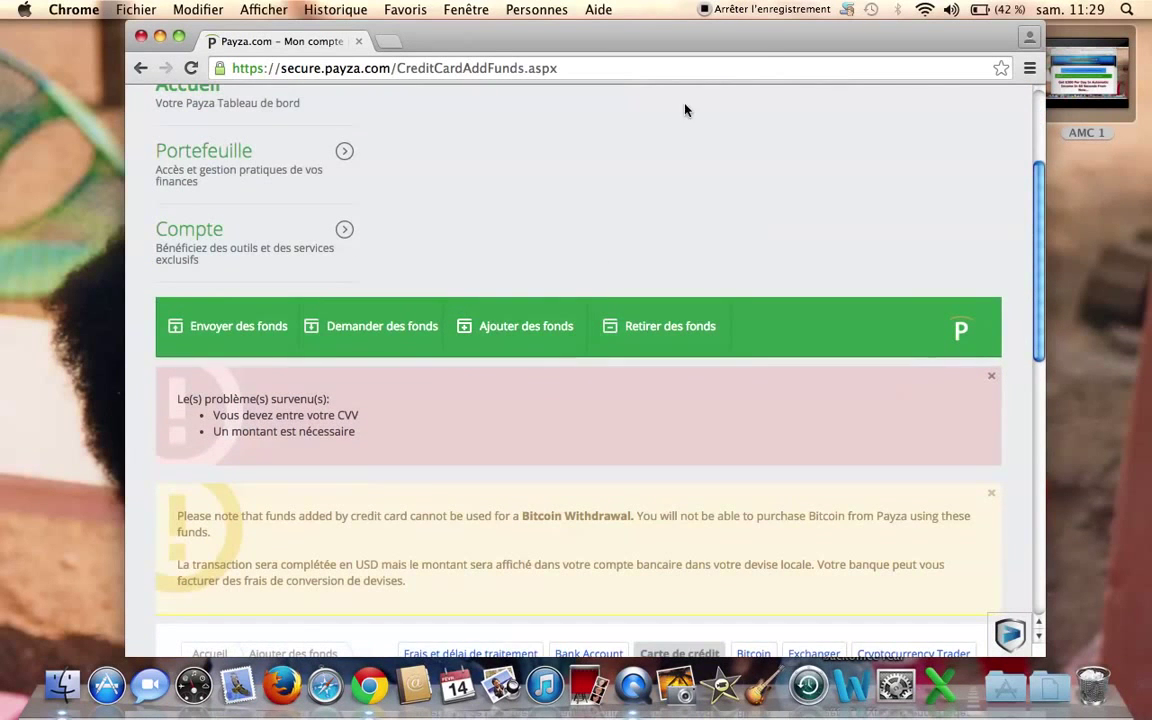